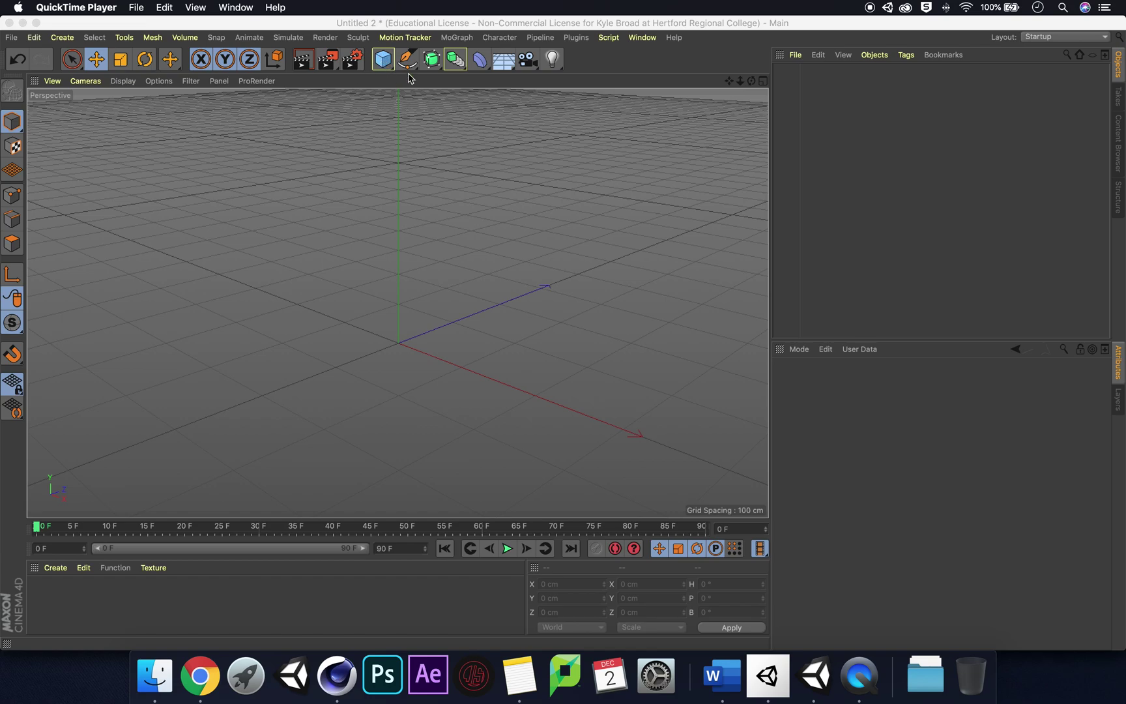
# - Add a cube and raise it along Y to about 130.582 cm
pyautogui.click(383, 60)
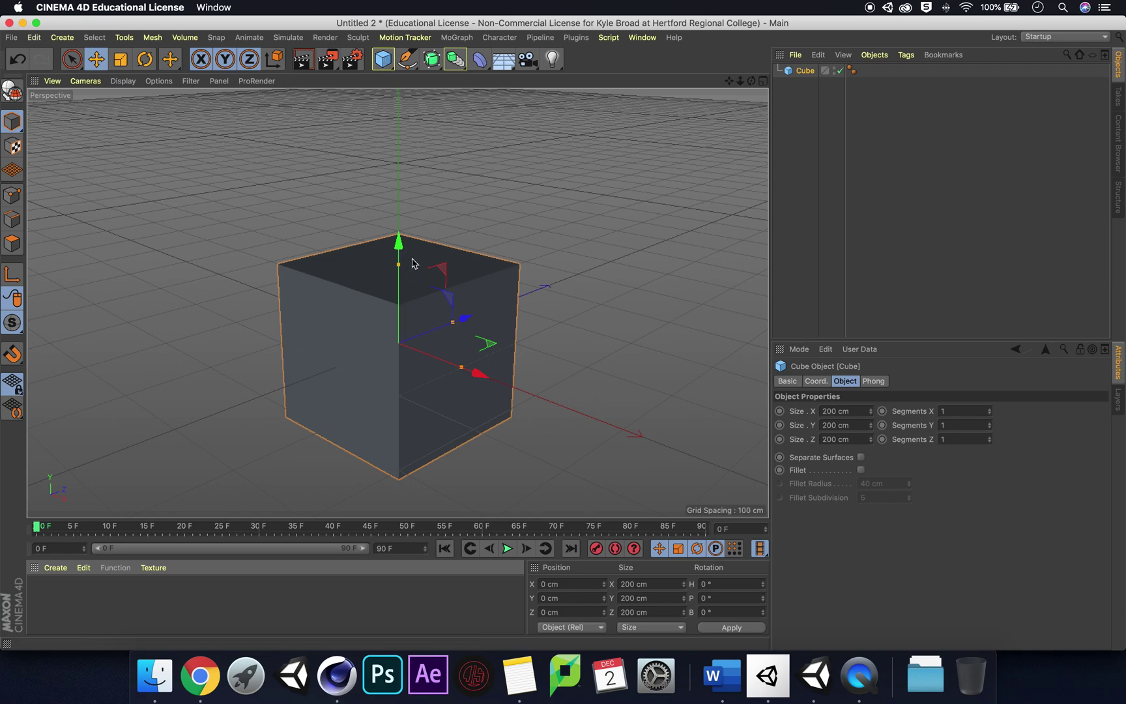
pyautogui.moveTo(399, 247)
pyautogui.mouseDown()
pyautogui.moveTo(398, 134)
pyautogui.moveTo(399, 189)
pyautogui.moveTo(449, 244)
pyautogui.moveTo(466, 225)
pyautogui.moveTo(417, 236)
pyautogui.mouseUp()
pyautogui.moveTo(729, 80); pyautogui.dragTo(600, 203)
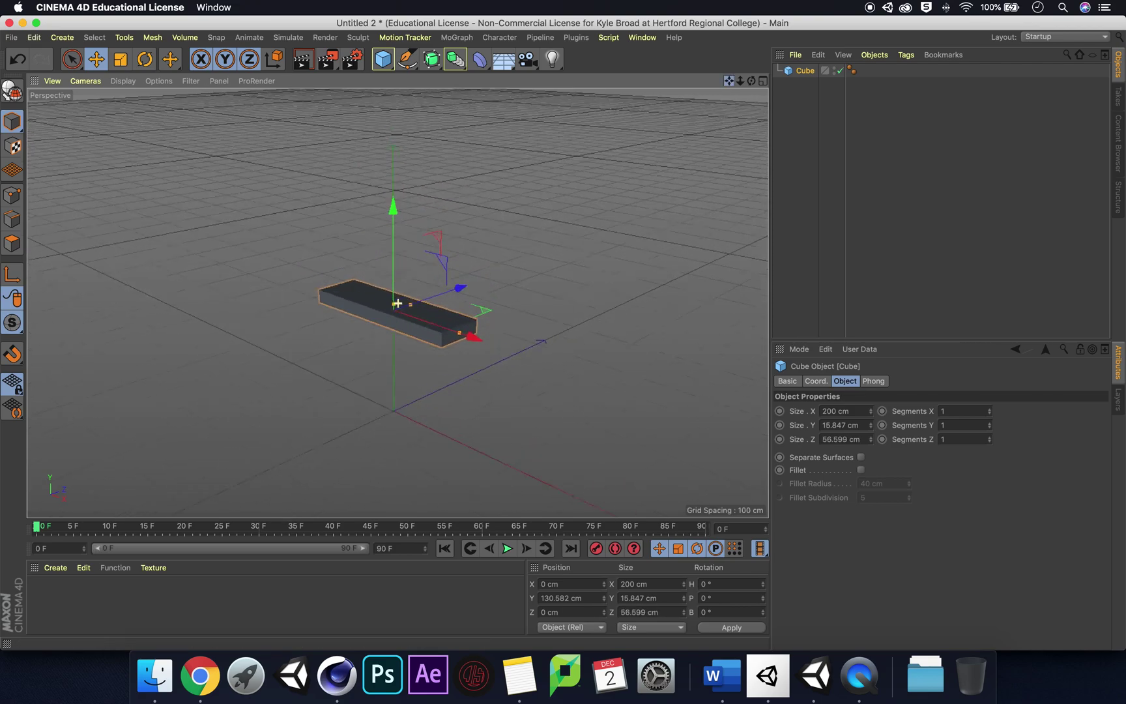
pyautogui.scroll(3, 398, 303)
# - Stretch and flatten the cube into a plank about 378 × 9.4 × 82.8 cm
pyautogui.moveTo(427, 316); pyautogui.dragTo(389, 325)
pyautogui.moveTo(541, 427); pyautogui.dragTo(540, 425)
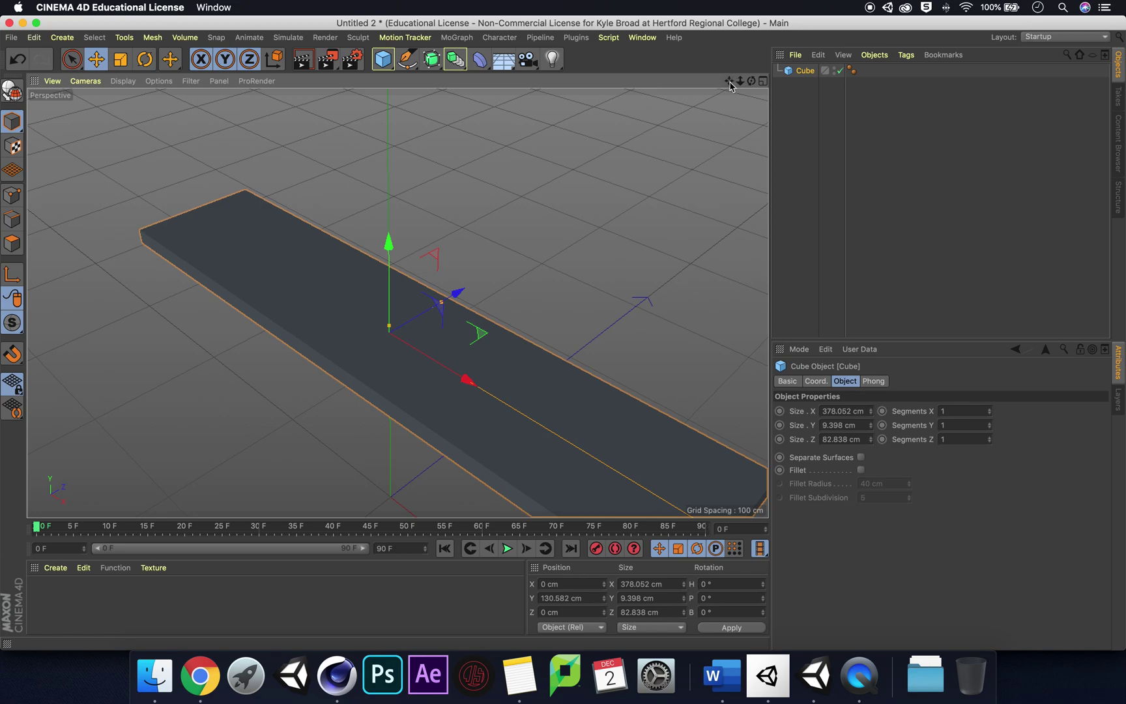
pyautogui.moveTo(730, 81)
pyautogui.mouseDown()
pyautogui.moveTo(752, 82)
pyautogui.moveTo(748, 95)
pyautogui.moveTo(709, 109)
pyautogui.moveTo(724, 84)
pyautogui.mouseUp()
pyautogui.scroll(-5, 498, 262)
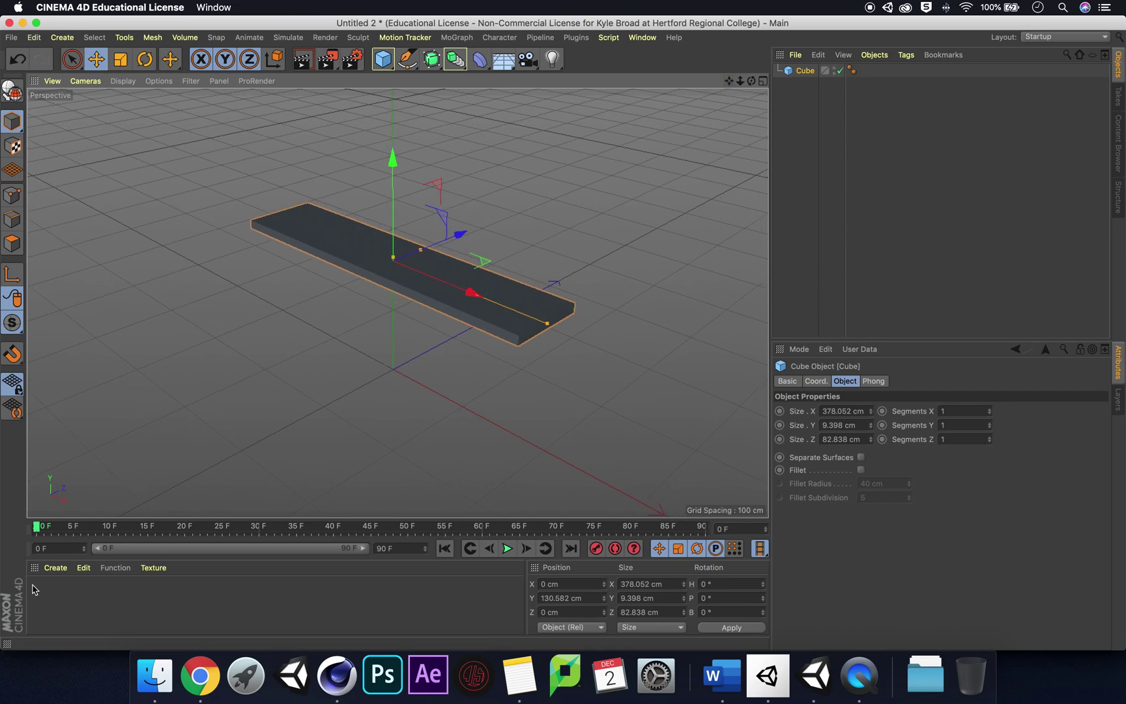
# - Create a new material Mat and set its Color texture to the Surfaces > Wood shader
pyautogui.click(56, 567)
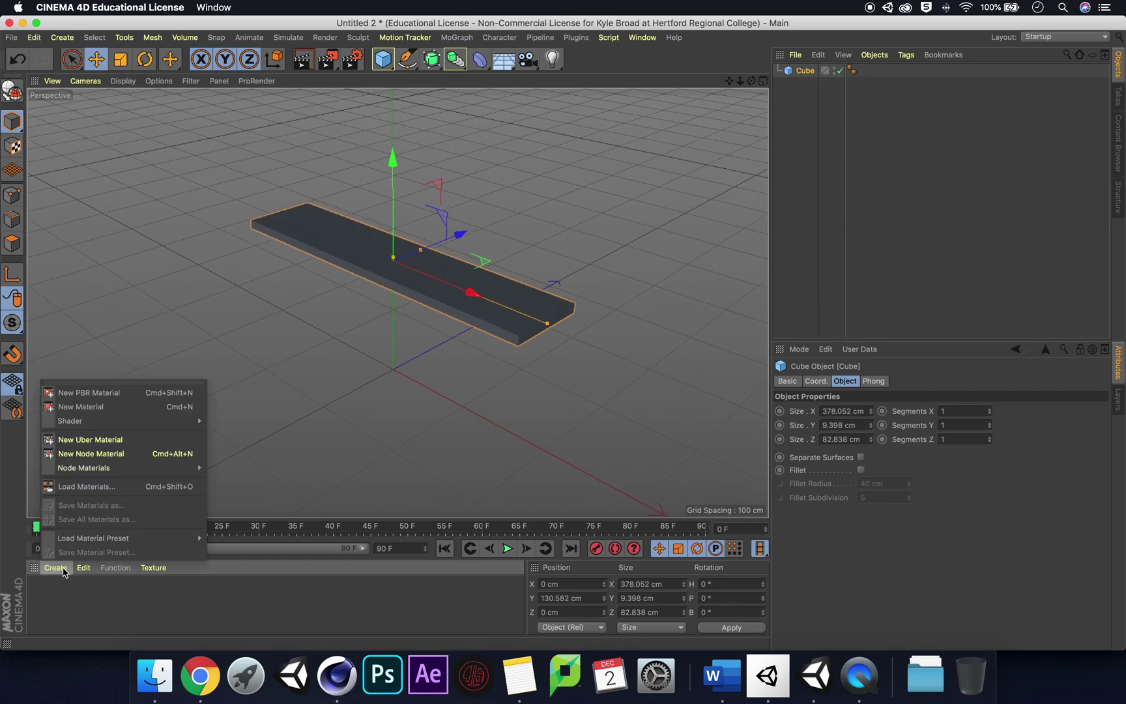
pyautogui.click(112, 406)
pyautogui.doubleClick(41, 605)
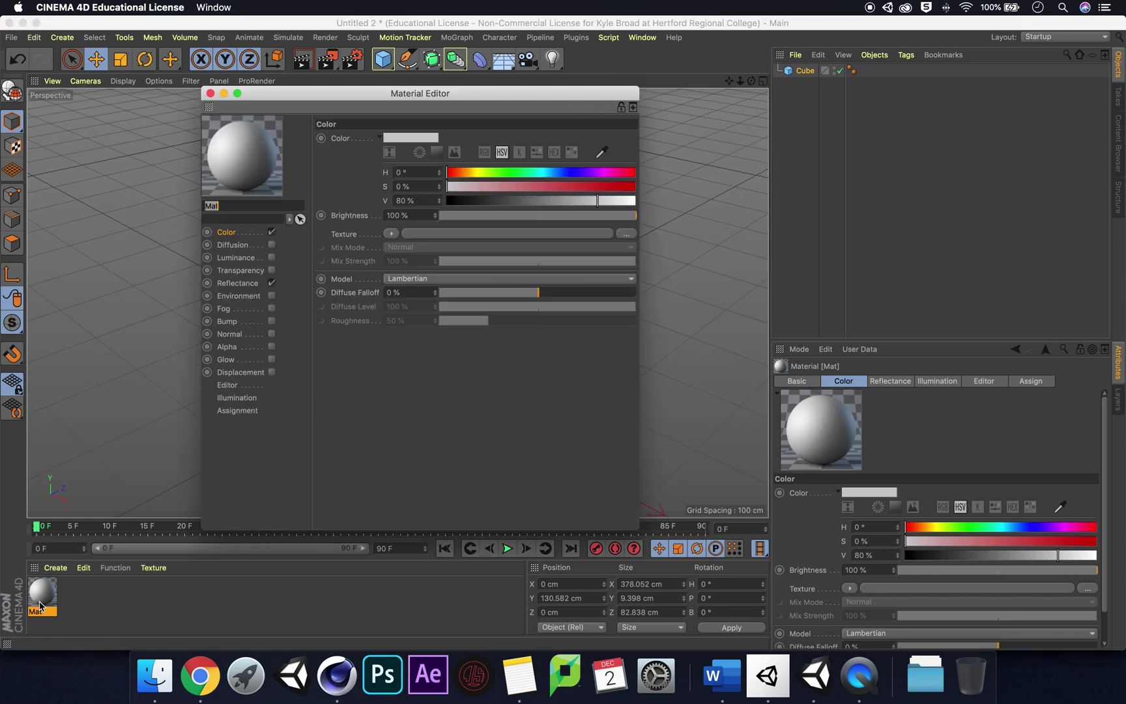
pyautogui.click(391, 233)
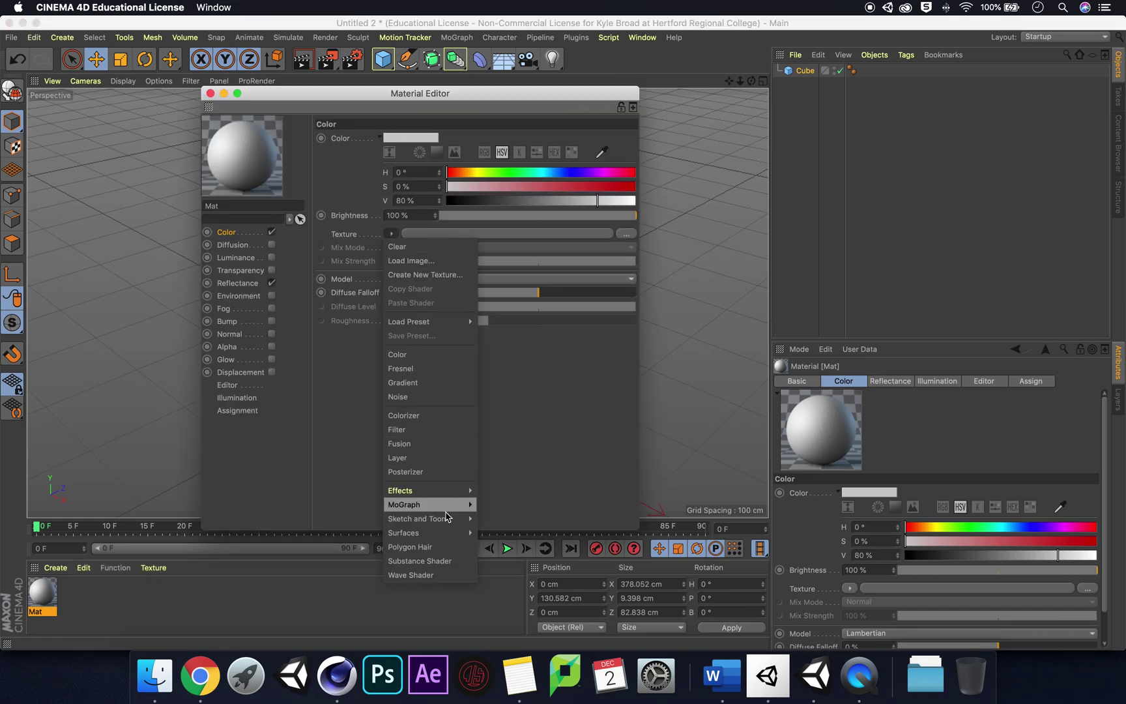
pyautogui.moveTo(440, 533)
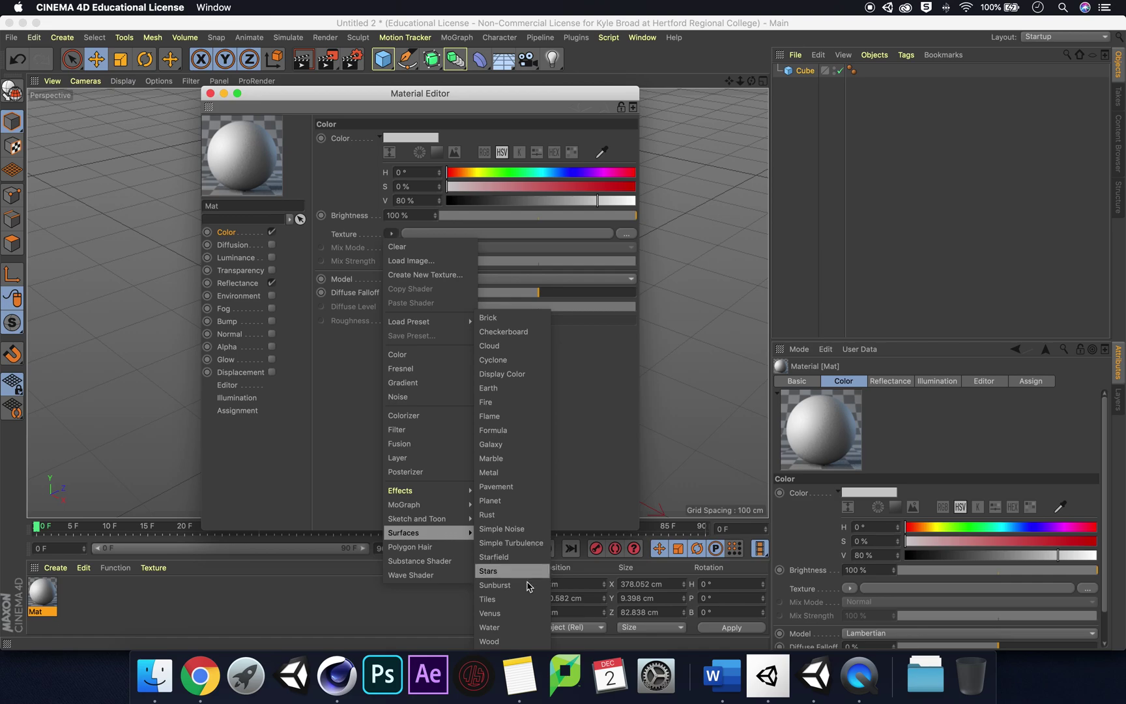
pyautogui.click(515, 641)
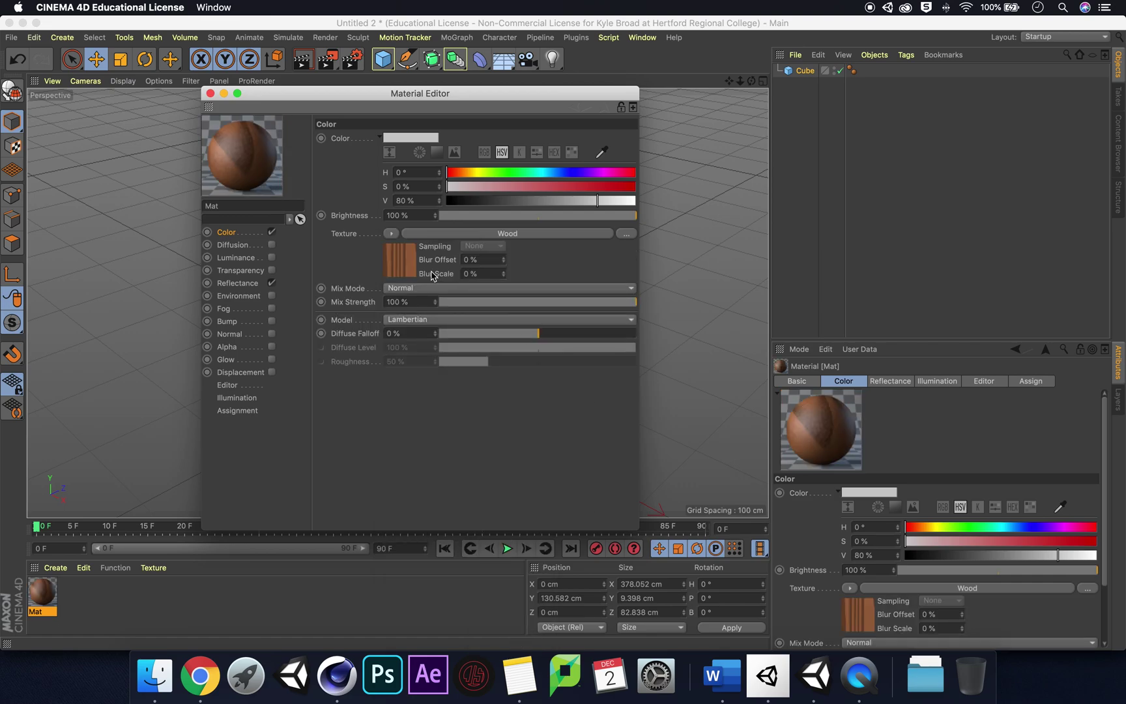
pyautogui.click(209, 94)
# - Apply Mat to the plank, set its texture projection to Cubic, and render a preview
pyautogui.moveTo(43, 593); pyautogui.dragTo(347, 252)
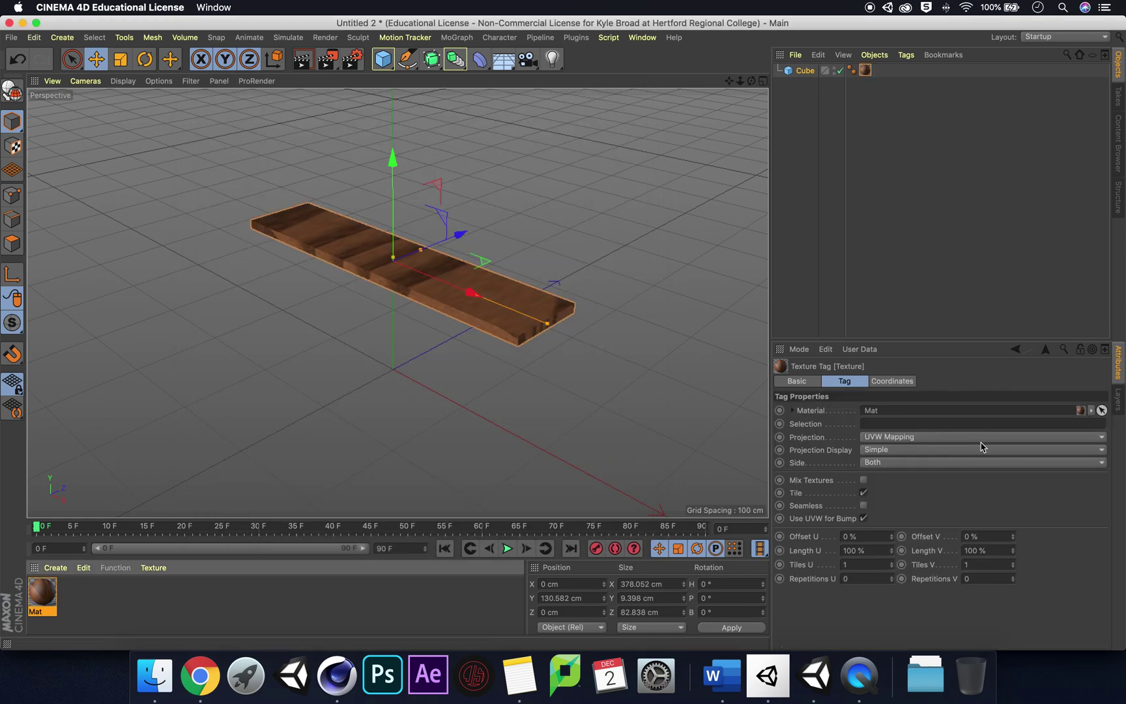
pyautogui.click(303, 60)
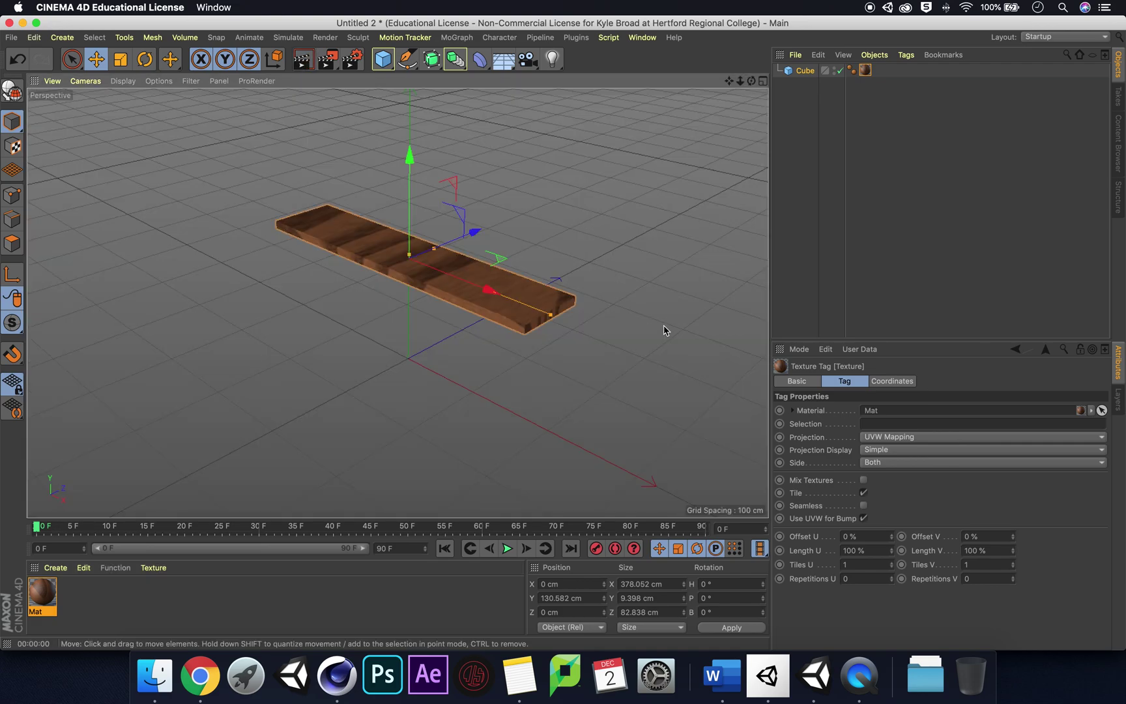
pyautogui.click(912, 437)
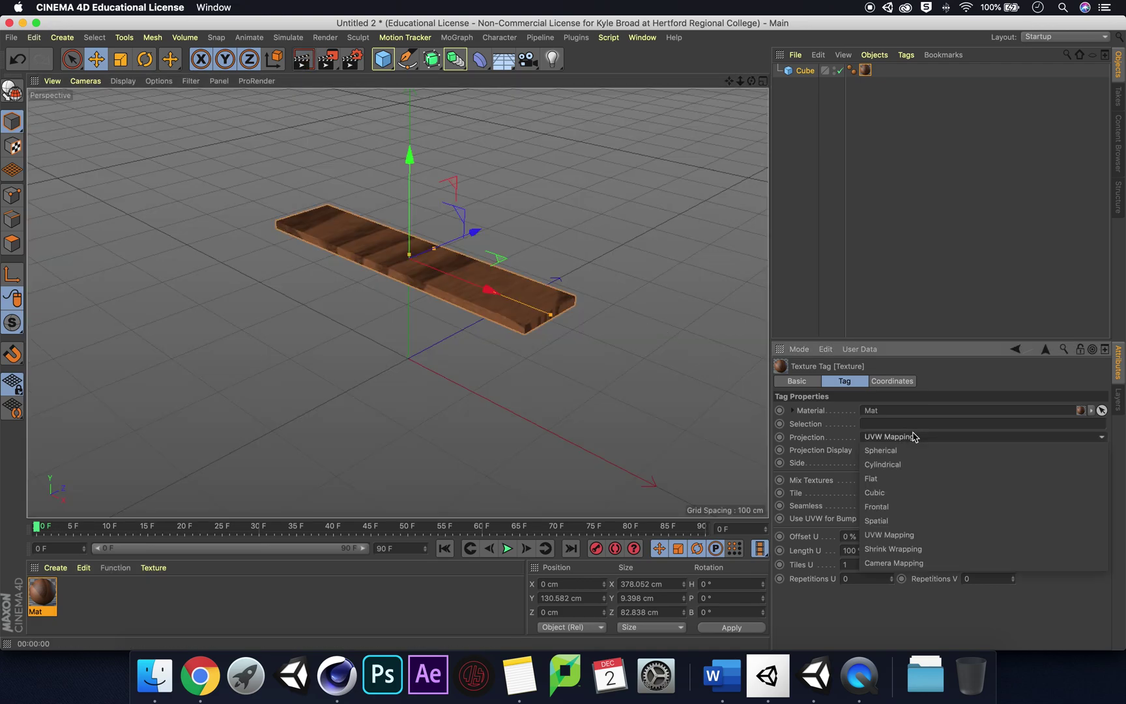
pyautogui.click(910, 493)
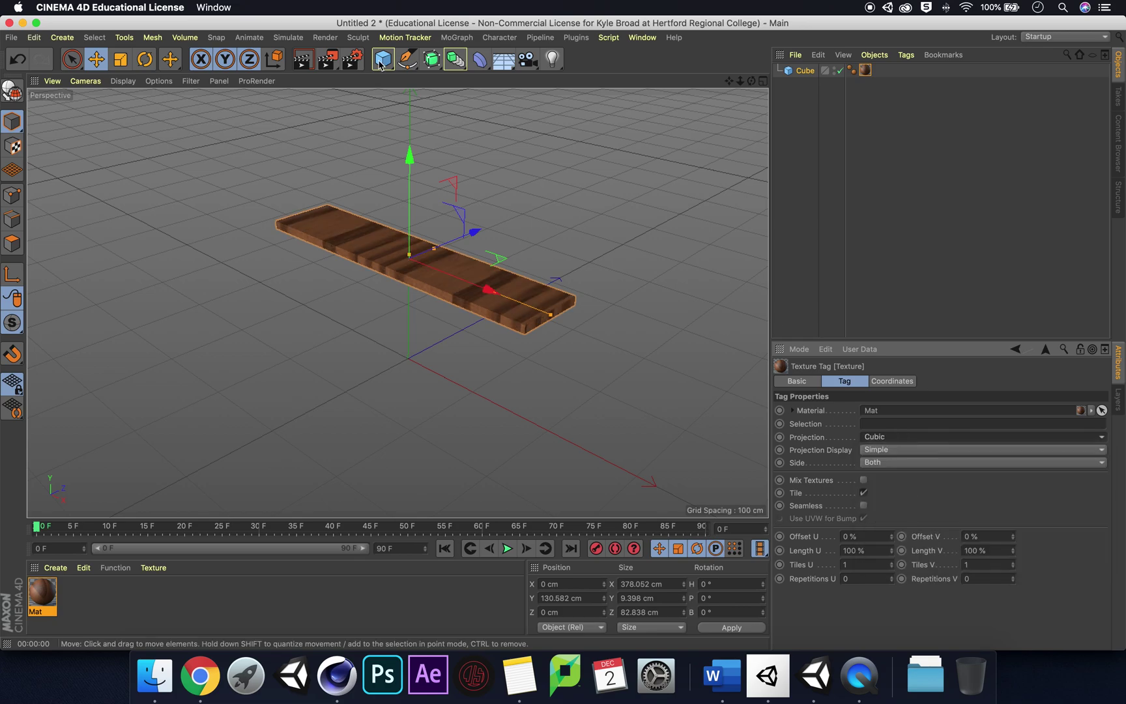
pyautogui.click(303, 60)
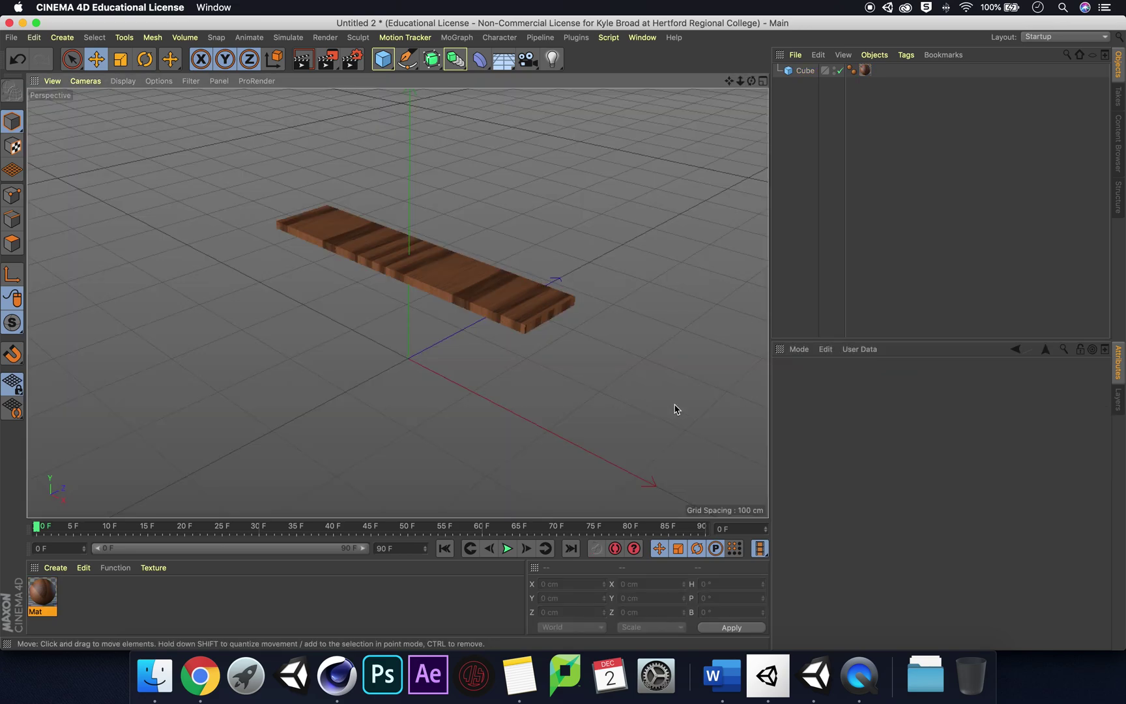
pyautogui.click(612, 409)
pyautogui.click(464, 291)
pyautogui.click(38, 590)
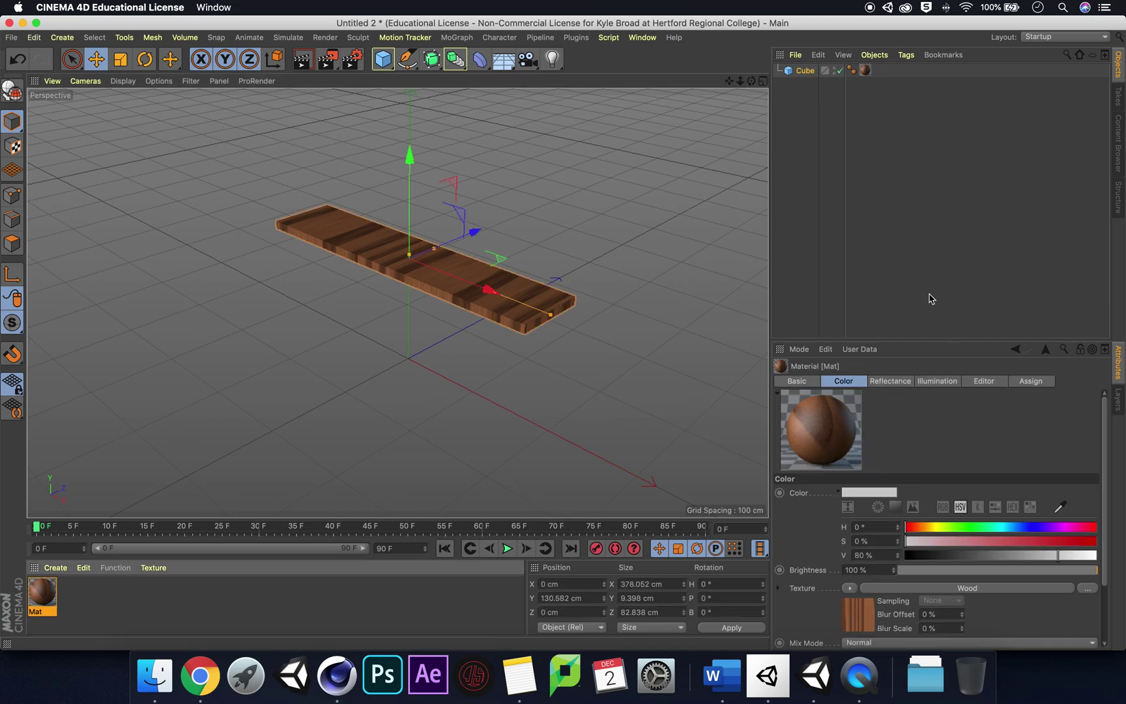
pyautogui.click(428, 609)
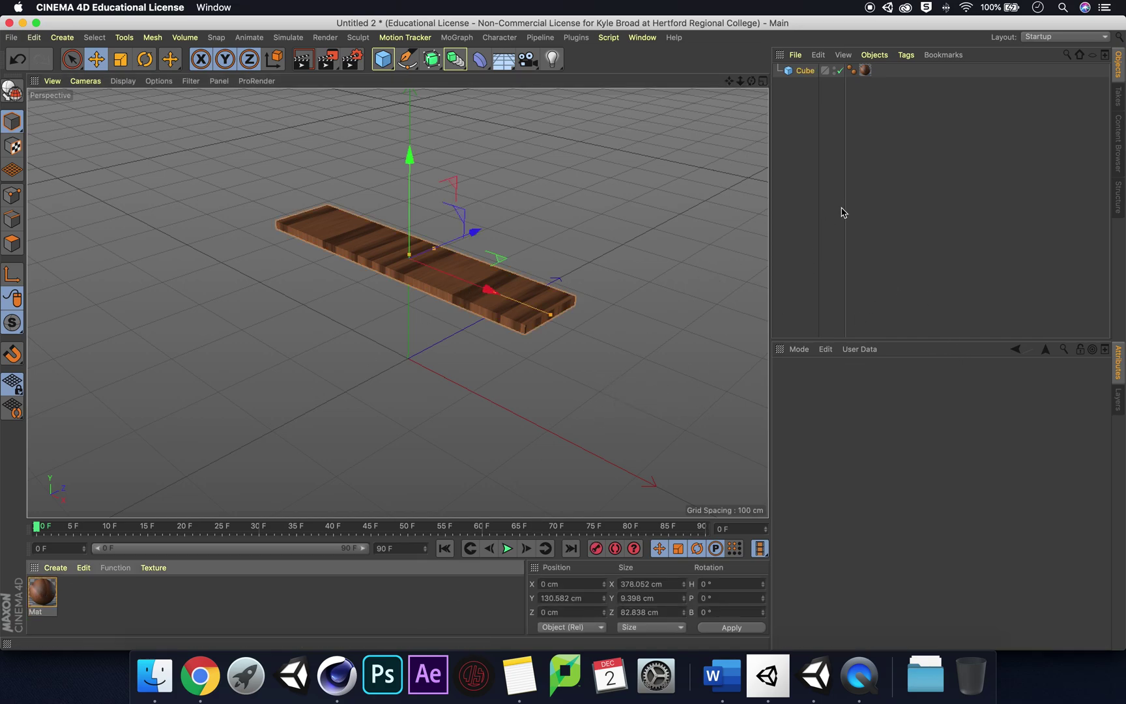
pyautogui.click(805, 70)
pyautogui.click(56, 594)
pyautogui.scroll(-3, 874, 430)
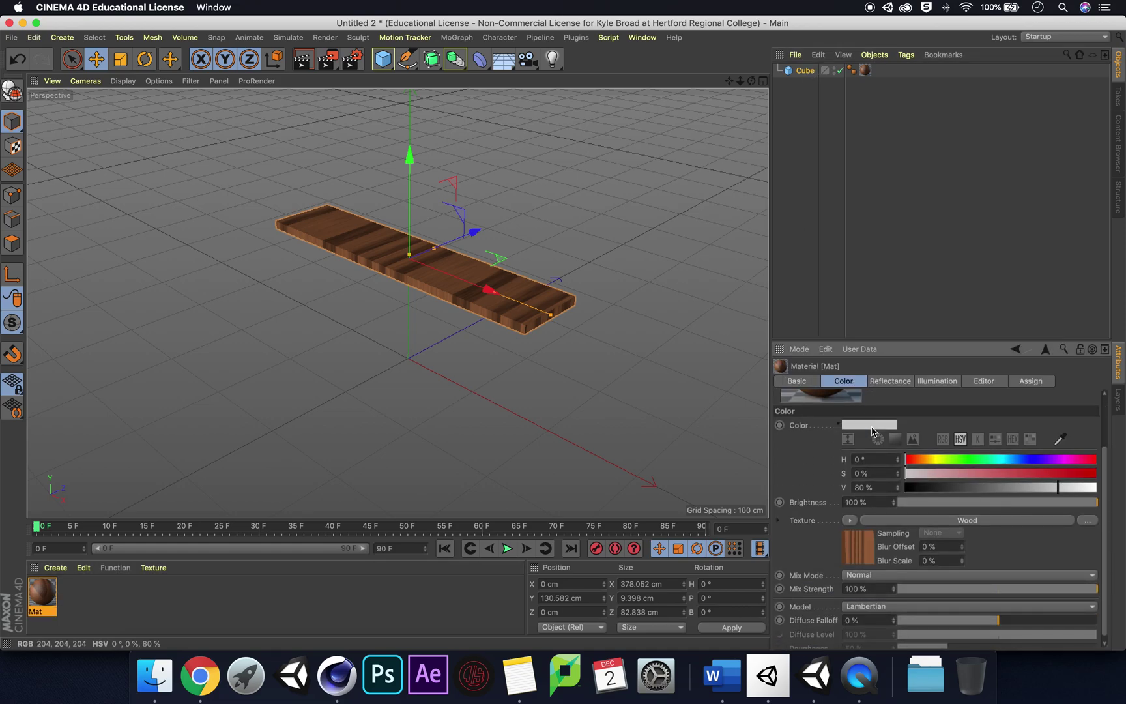
pyautogui.scroll(3, 873, 430)
pyautogui.click(645, 266)
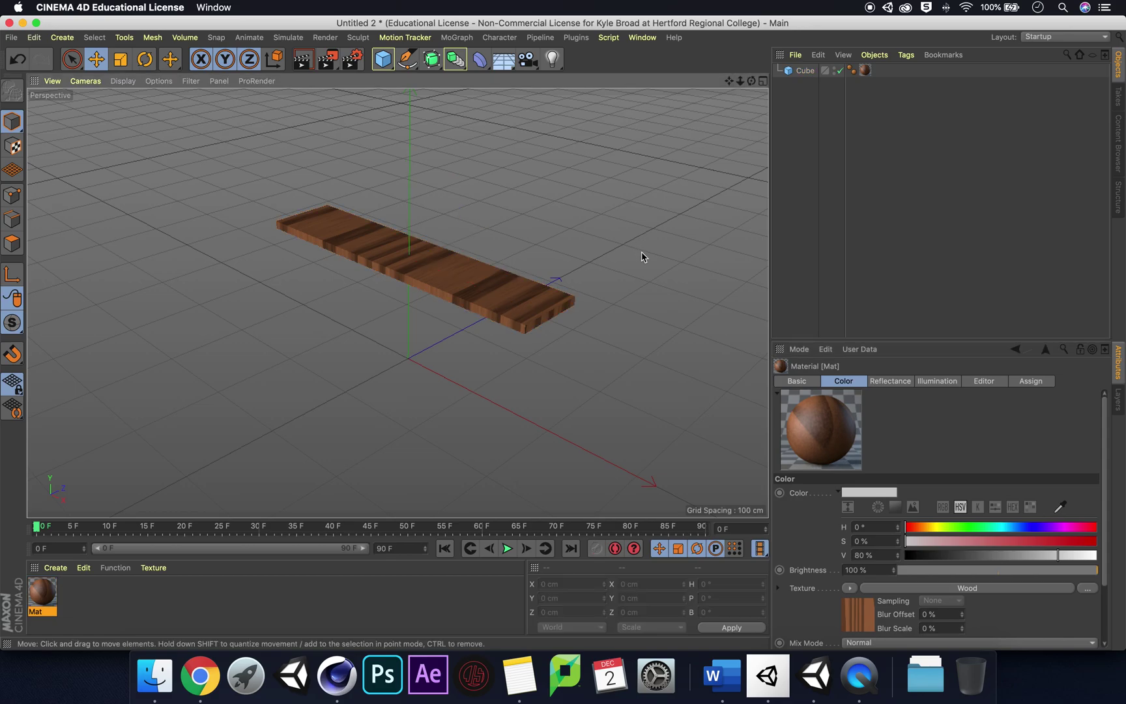
pyautogui.moveTo(751, 80); pyautogui.dragTo(690, 104)
pyautogui.keyDown('alt'); pyautogui.moveTo(397, 303); pyautogui.dragTo(398, 303); pyautogui.keyUp('alt')
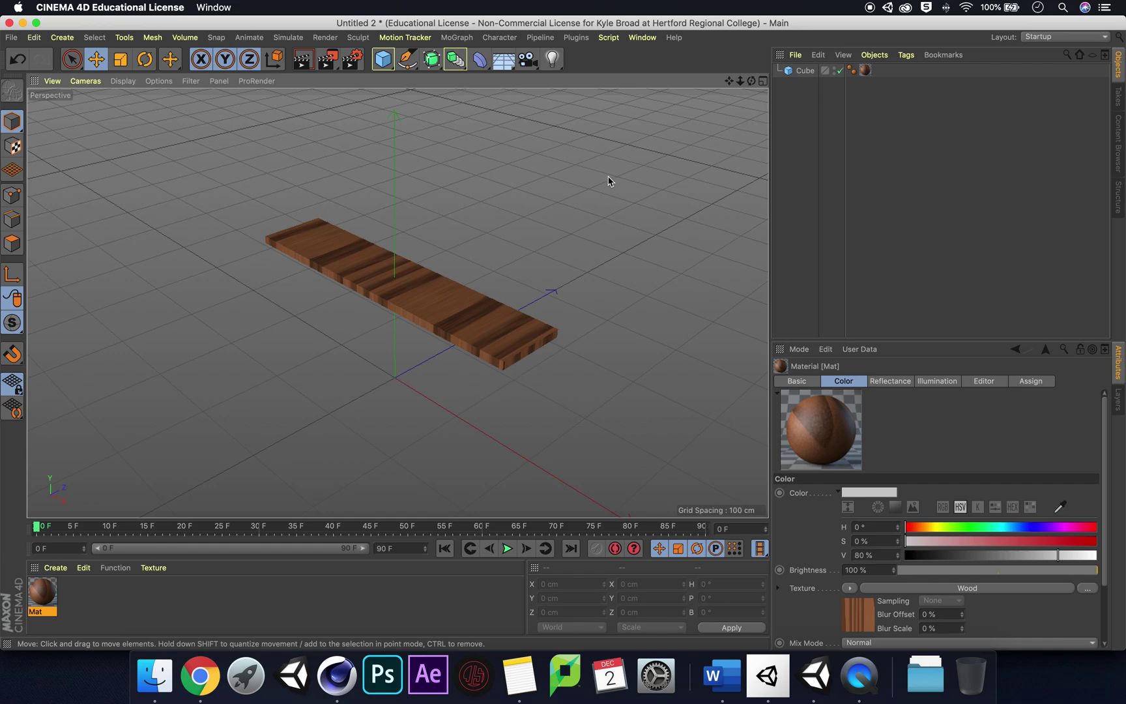
pyautogui.keyDown('alt'); pyautogui.moveTo(397, 302); pyautogui.dragTo(397, 303); pyautogui.keyUp('alt')
pyautogui.moveTo(753, 80); pyautogui.dragTo(753, 83)
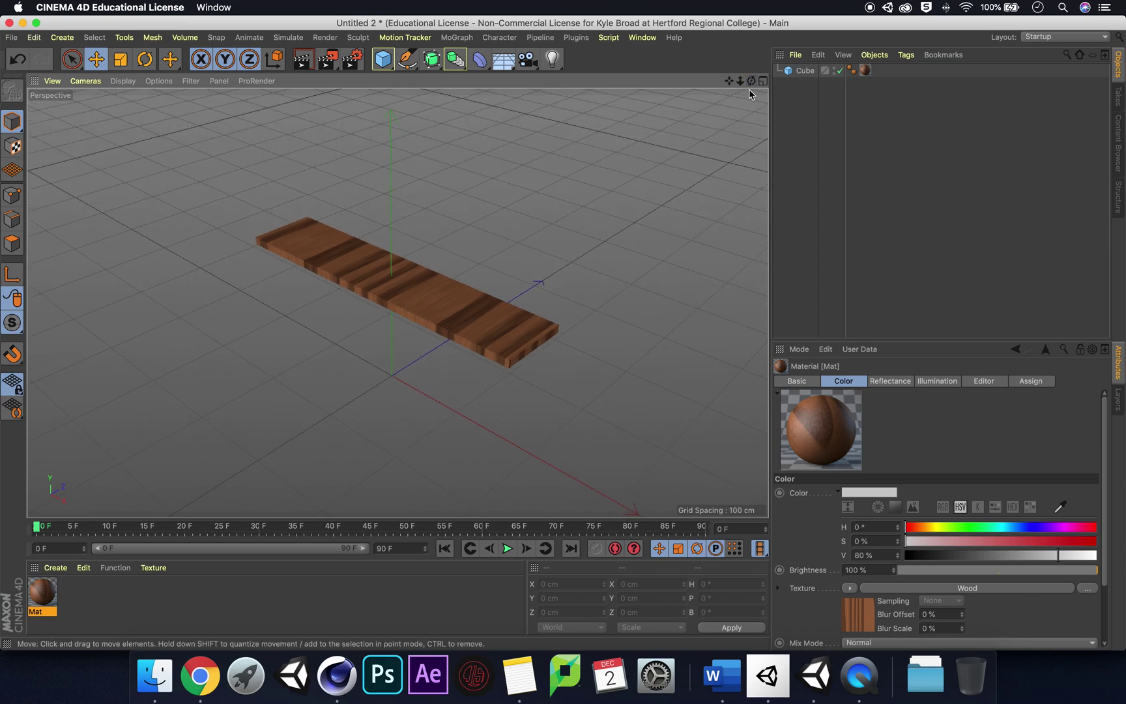
# - Make the Cube editable via its context menu and render the wood-textured plank
pyautogui.click(808, 71)
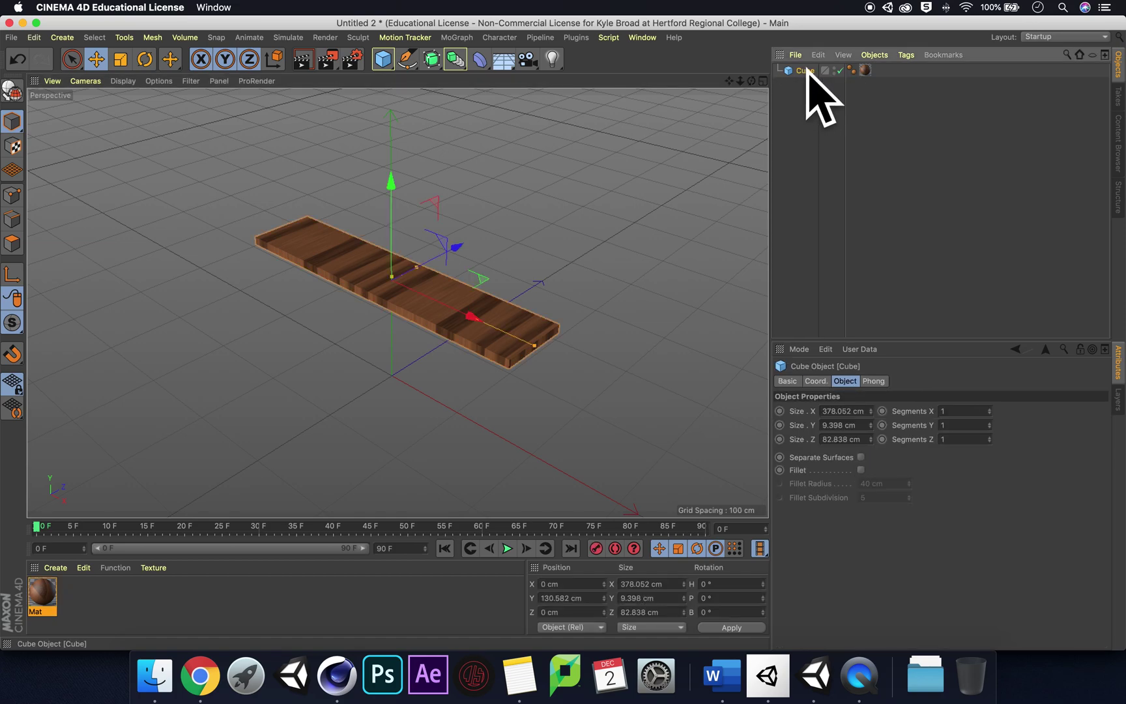
pyautogui.rightClick(806, 73)
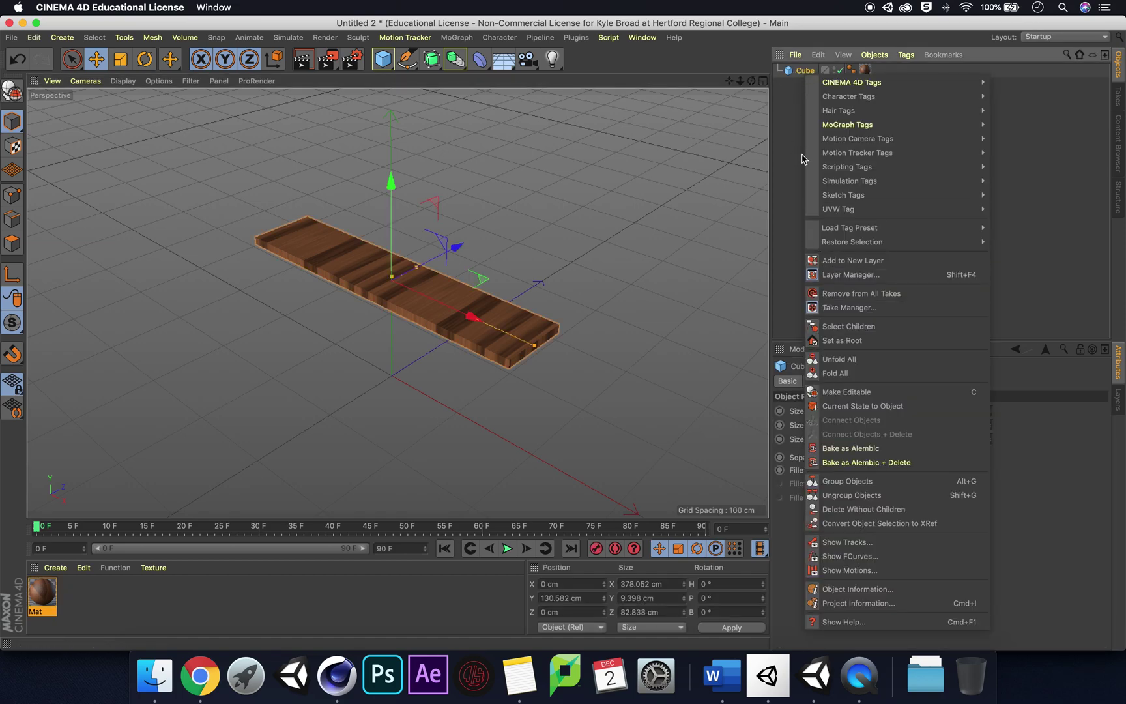
pyautogui.click(804, 75)
pyautogui.click(805, 72)
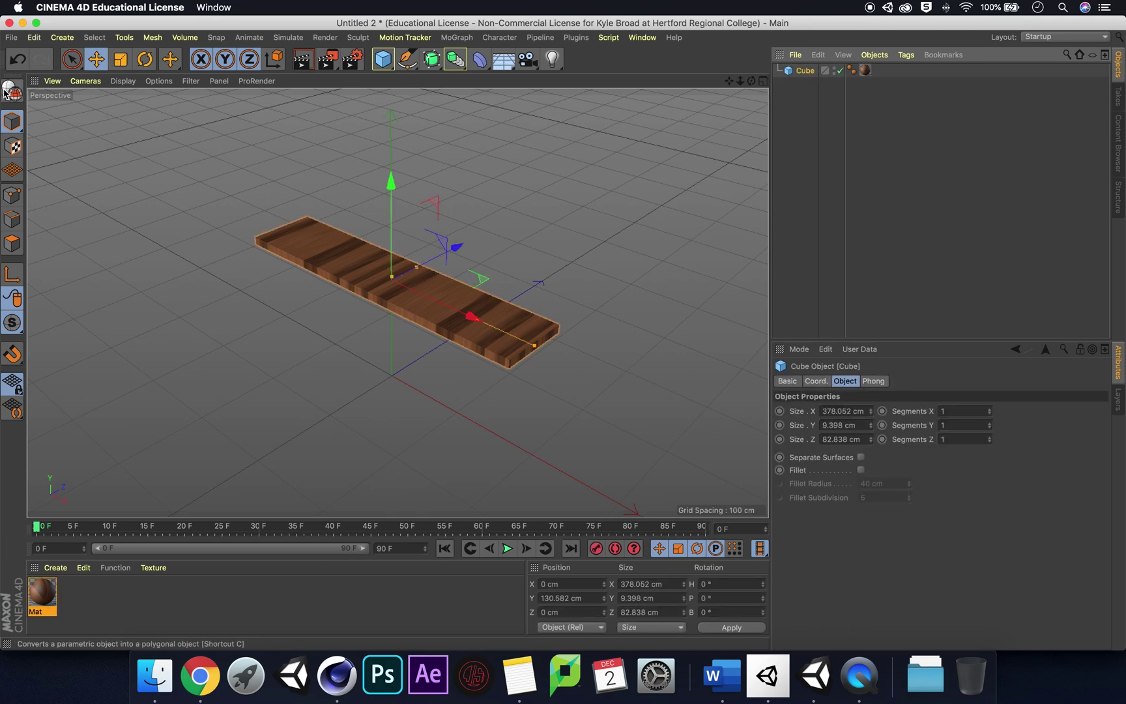
pyautogui.rightClick(806, 73)
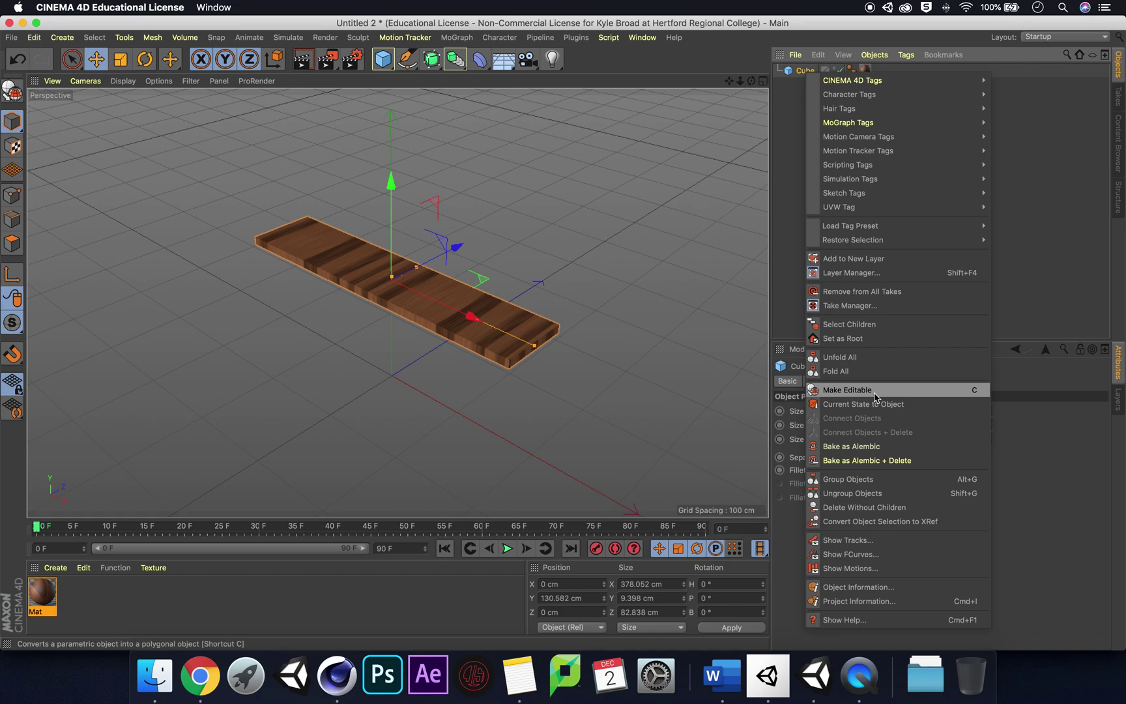
pyautogui.click(847, 390)
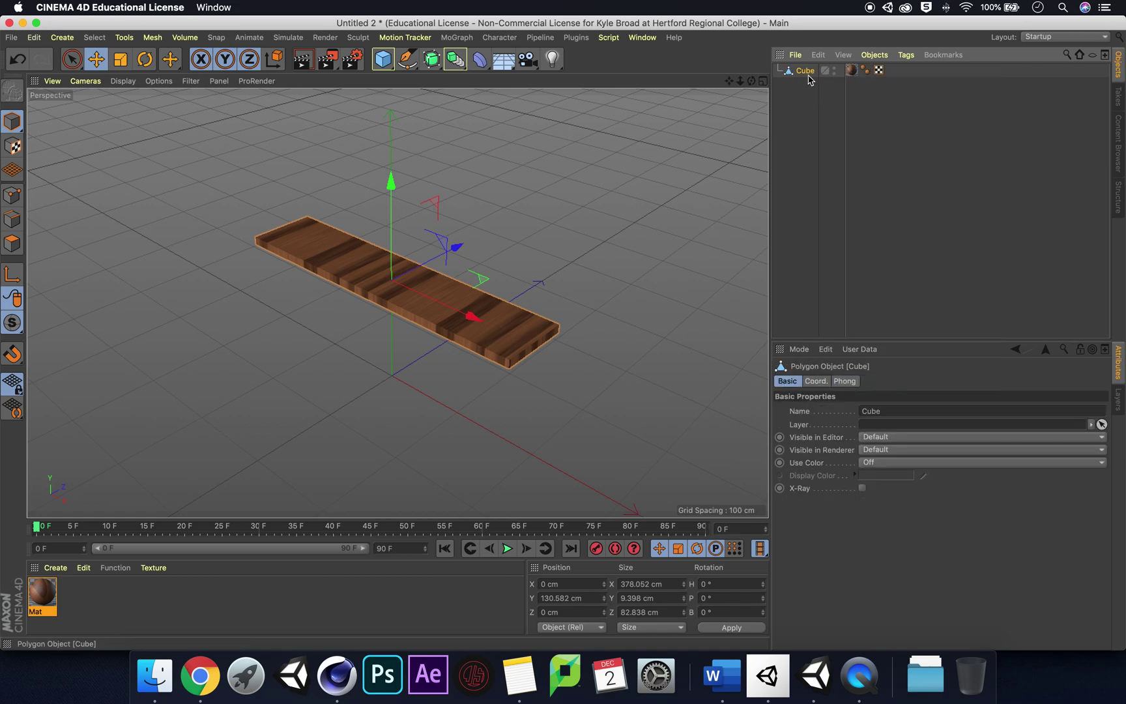
pyautogui.scroll(-1, 84, 383)
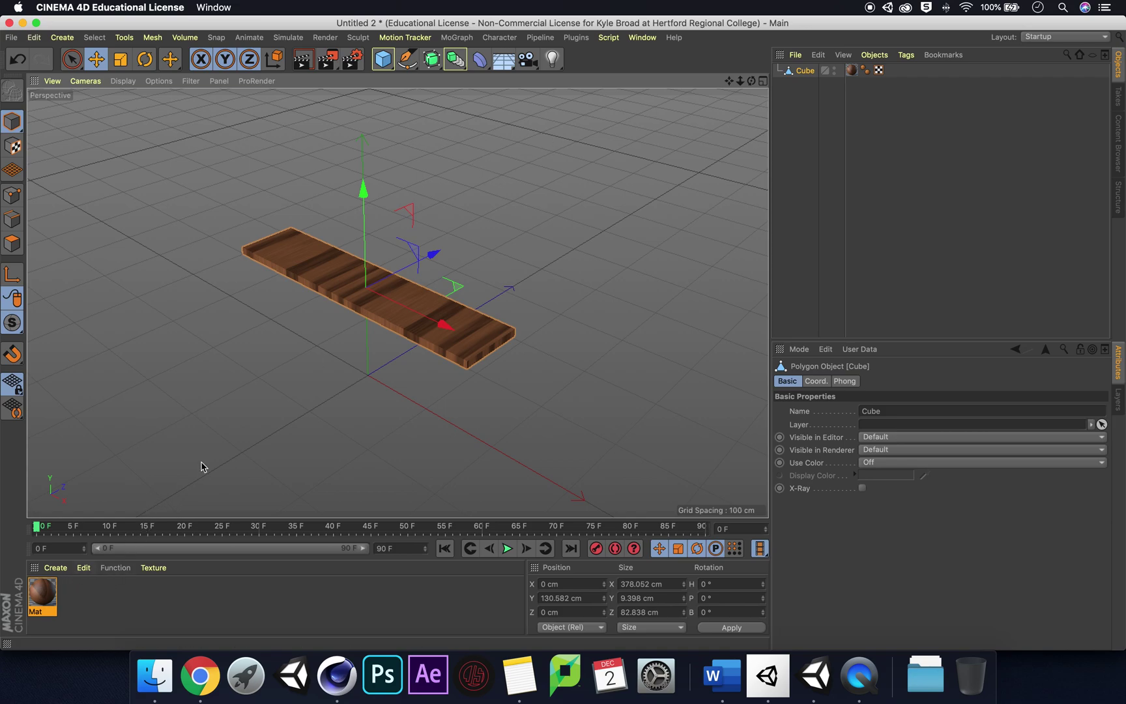
pyautogui.click(301, 62)
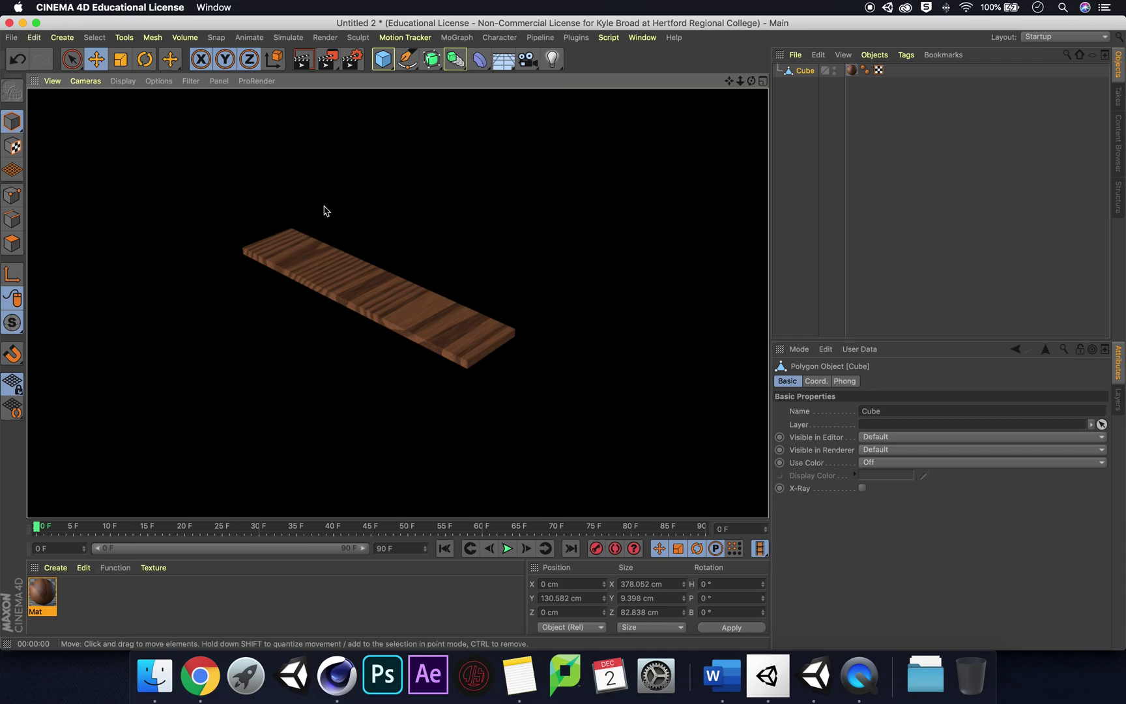
# - Clear the render, reapply Mat to the selected Cube, and open the Object Manager's Objects menu
pyautogui.click(479, 275)
pyautogui.click(806, 70)
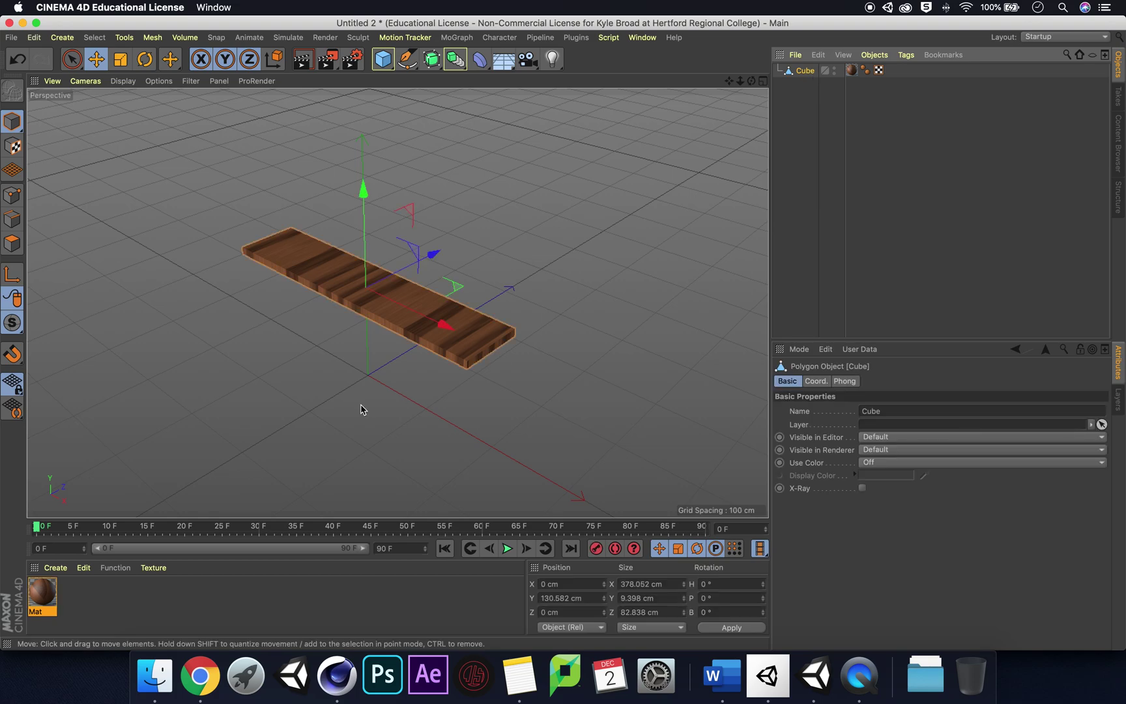
pyautogui.moveTo(48, 585); pyautogui.dragTo(528, 301)
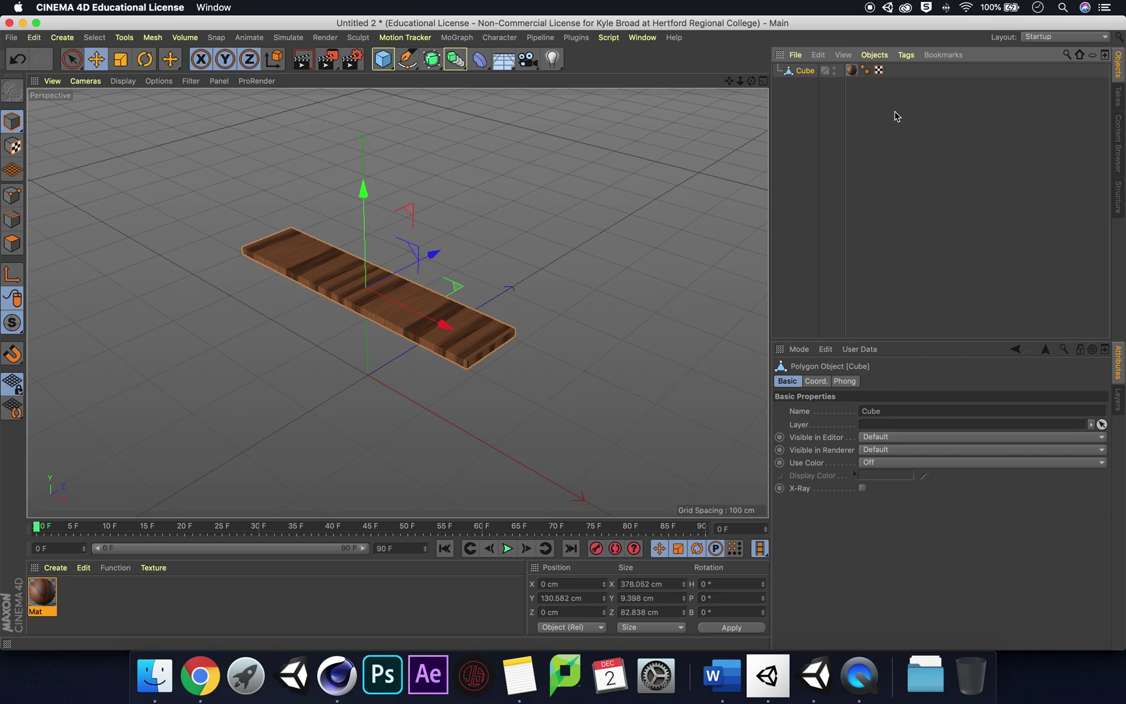
pyautogui.rightClick(811, 72)
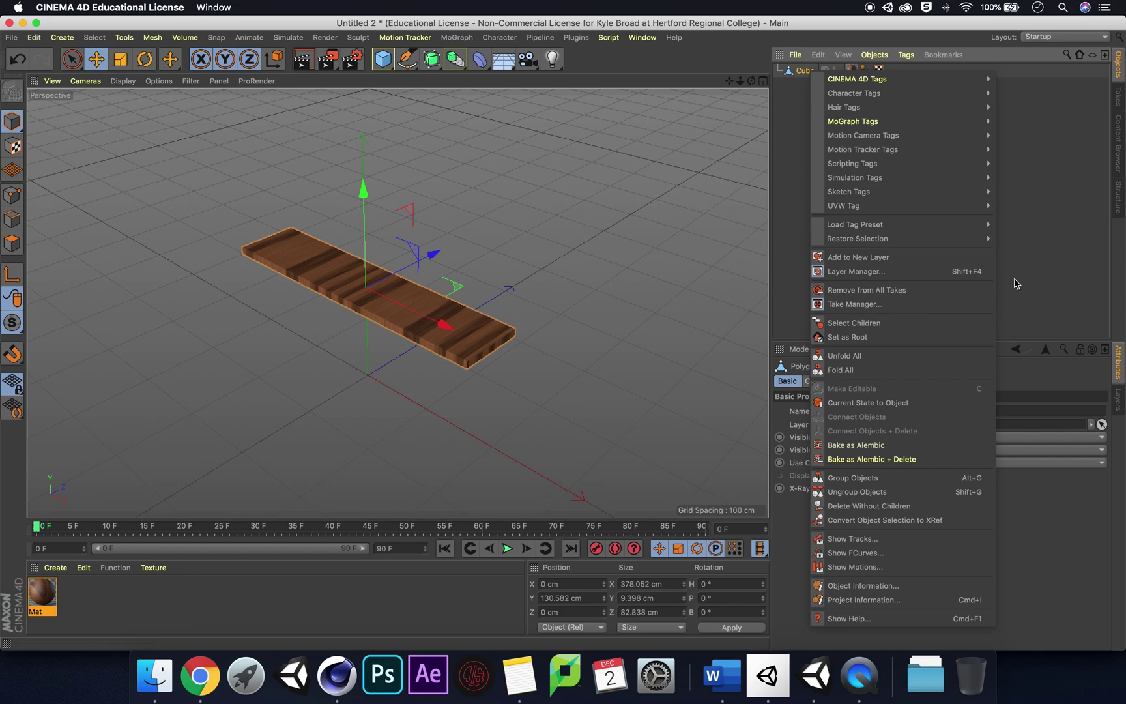
pyautogui.click(1029, 264)
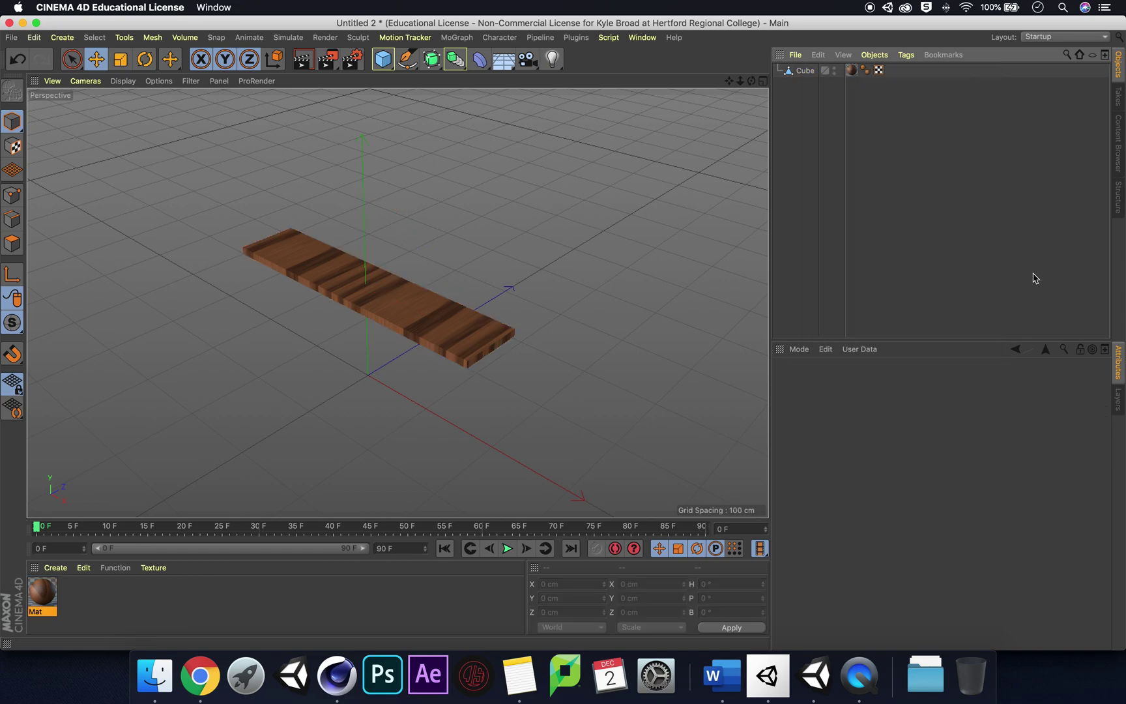
pyautogui.click(809, 73)
pyautogui.click(874, 55)
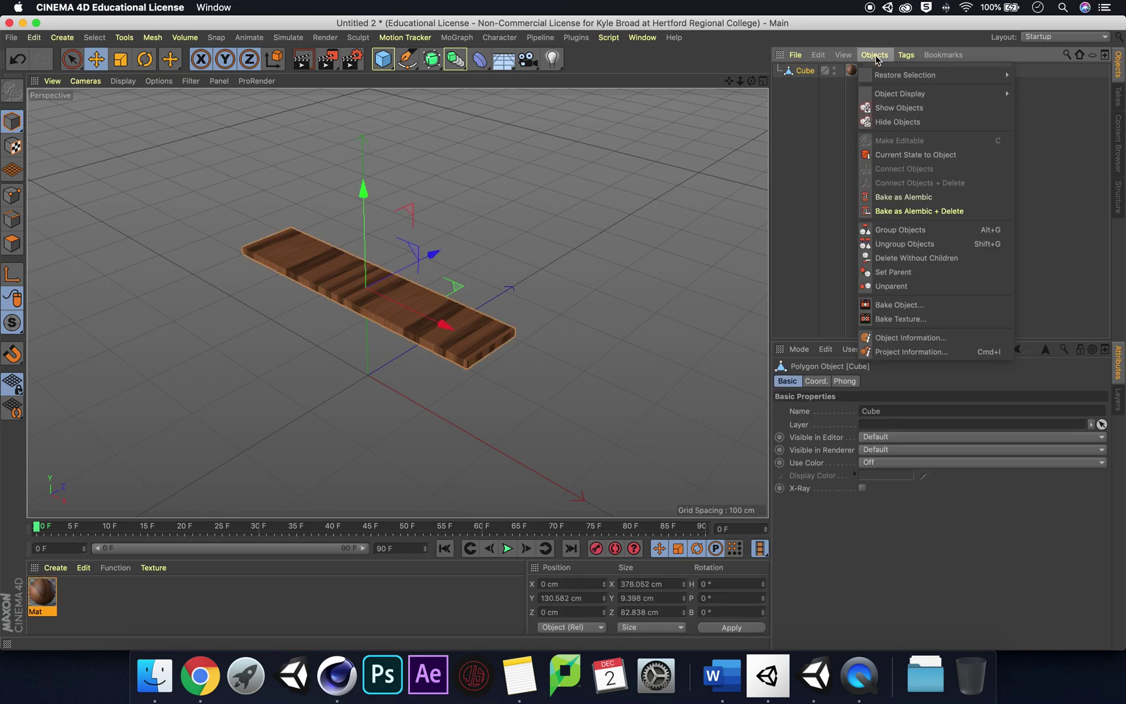
# - Open Bake Object for the plank, with Single Texture 512 × 512 JPG output
pyautogui.click(955, 308)
pyautogui.moveTo(962, 301); pyautogui.dragTo(744, 141)
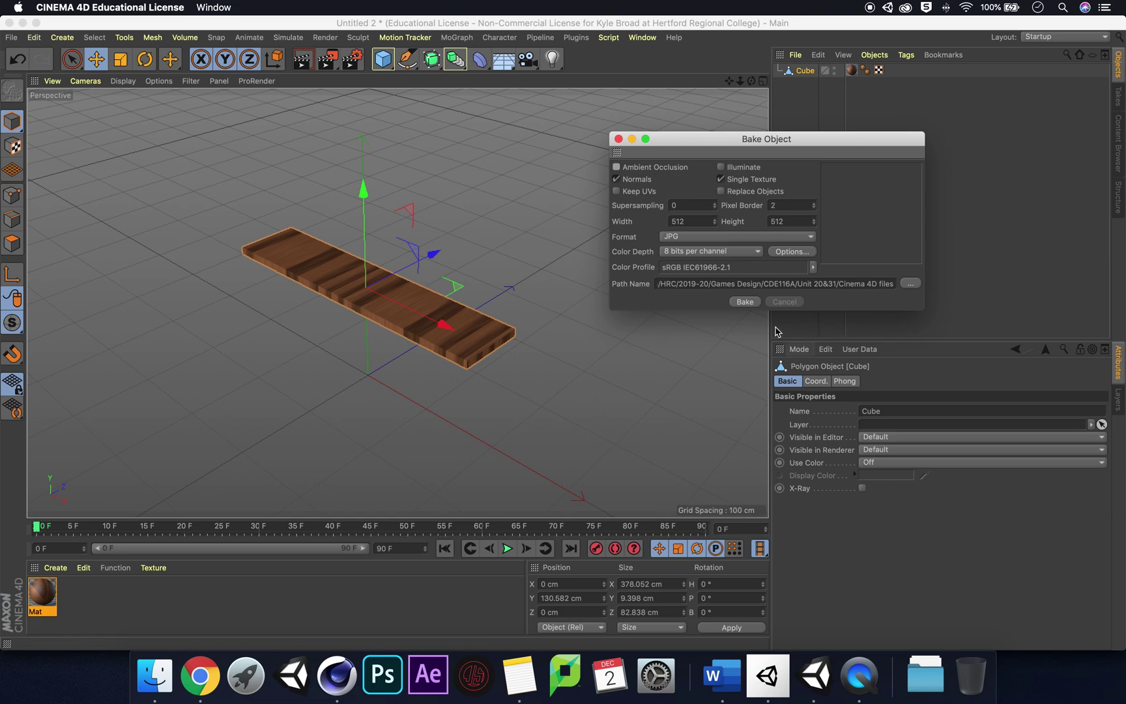
# - Bake the plank into Cube.1 with a new Cube material, then select the baked copy
pyautogui.click(744, 301)
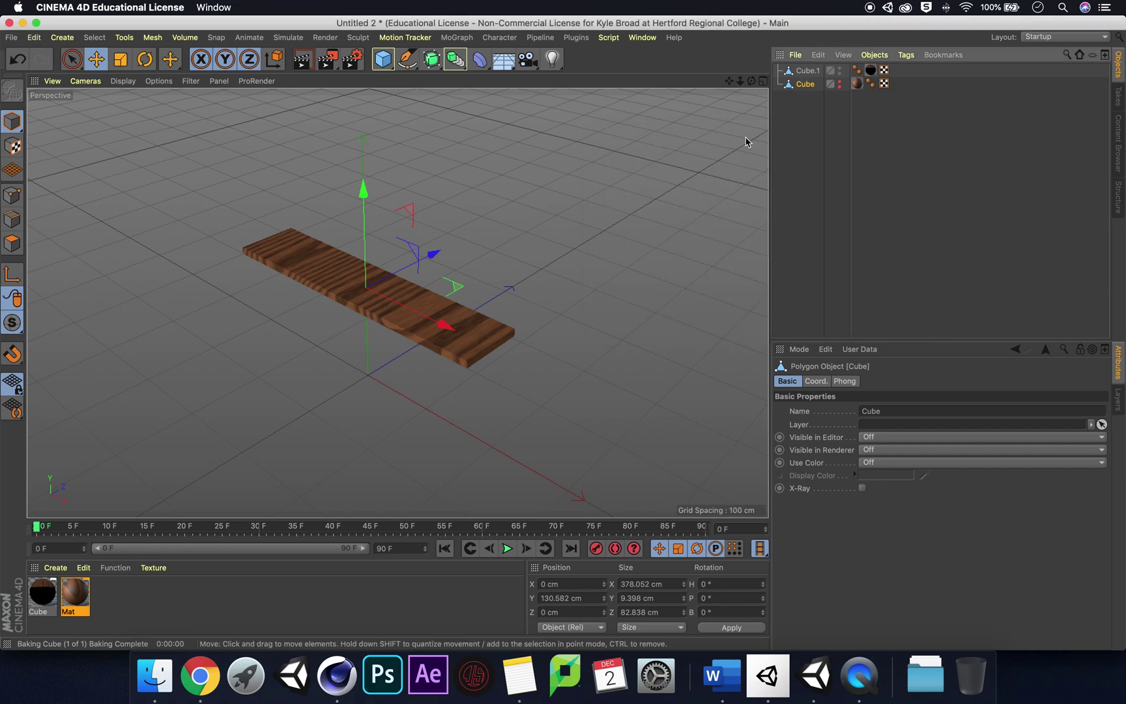
pyautogui.click(619, 139)
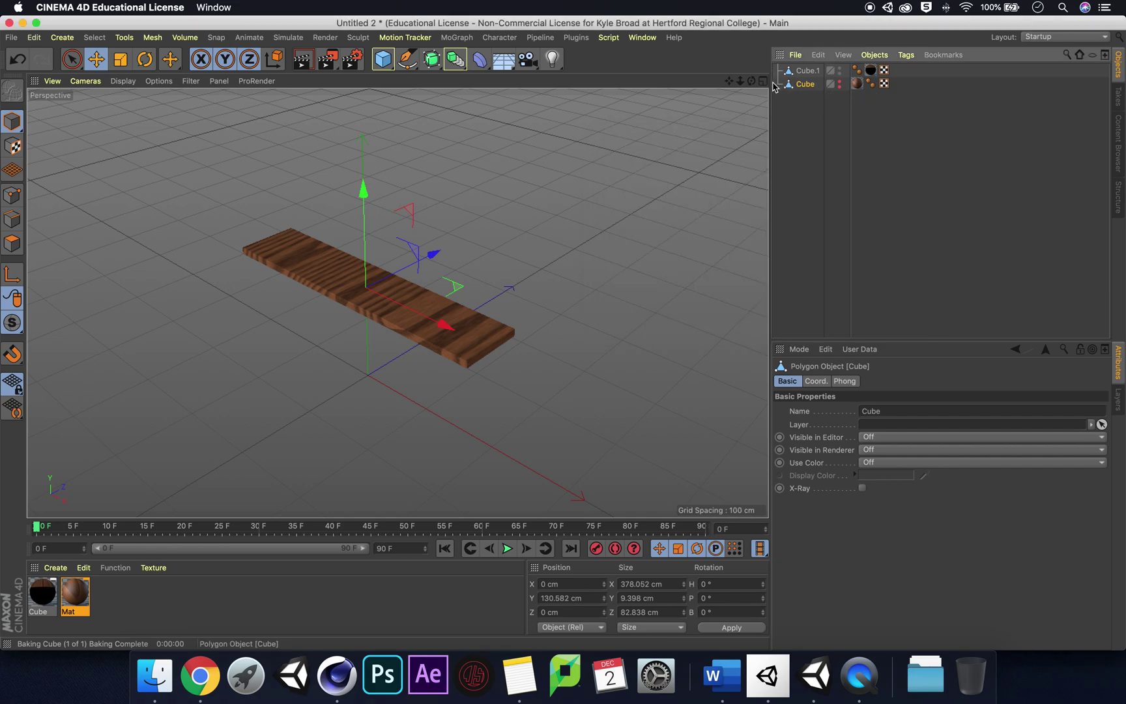
pyautogui.click(806, 71)
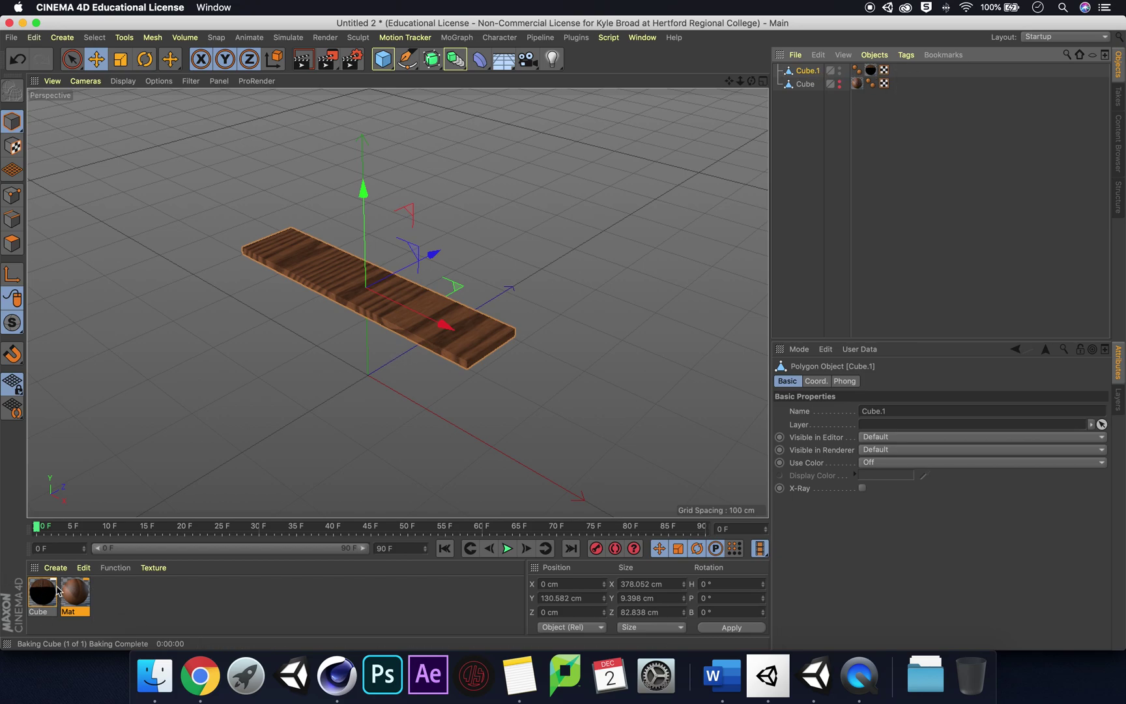
# - Delete the original Cube, leaving the baked Cube.1 selected
pyautogui.click(803, 85)
pyautogui.press('Delete')
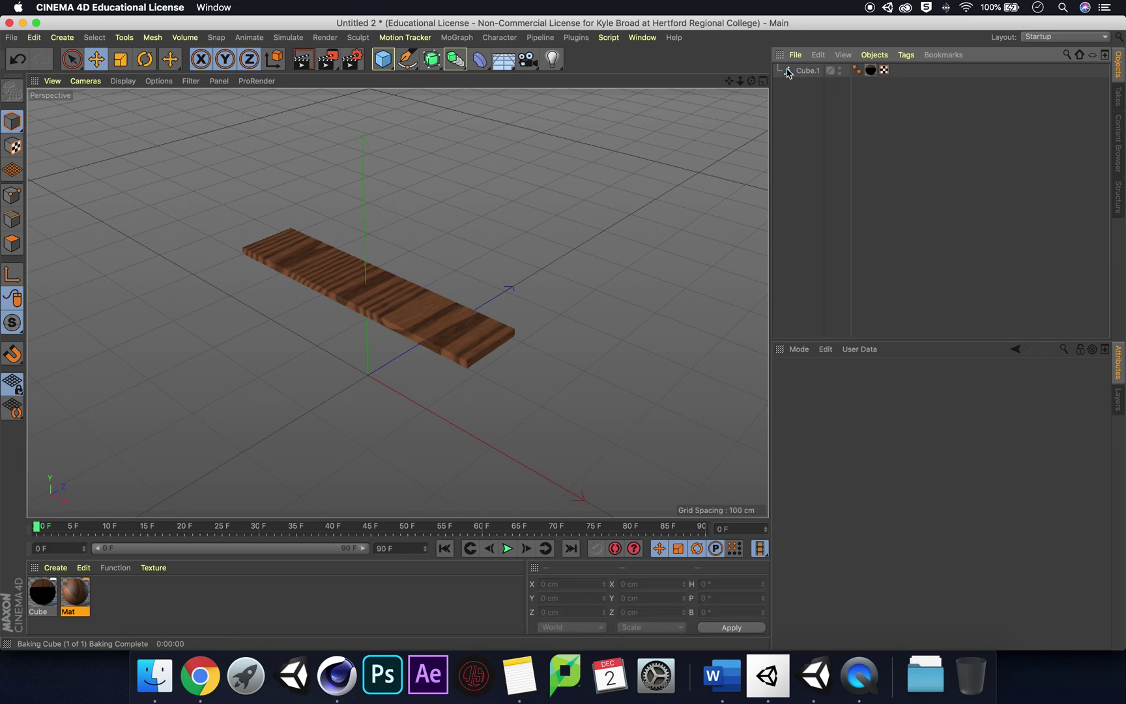
pyautogui.click(806, 71)
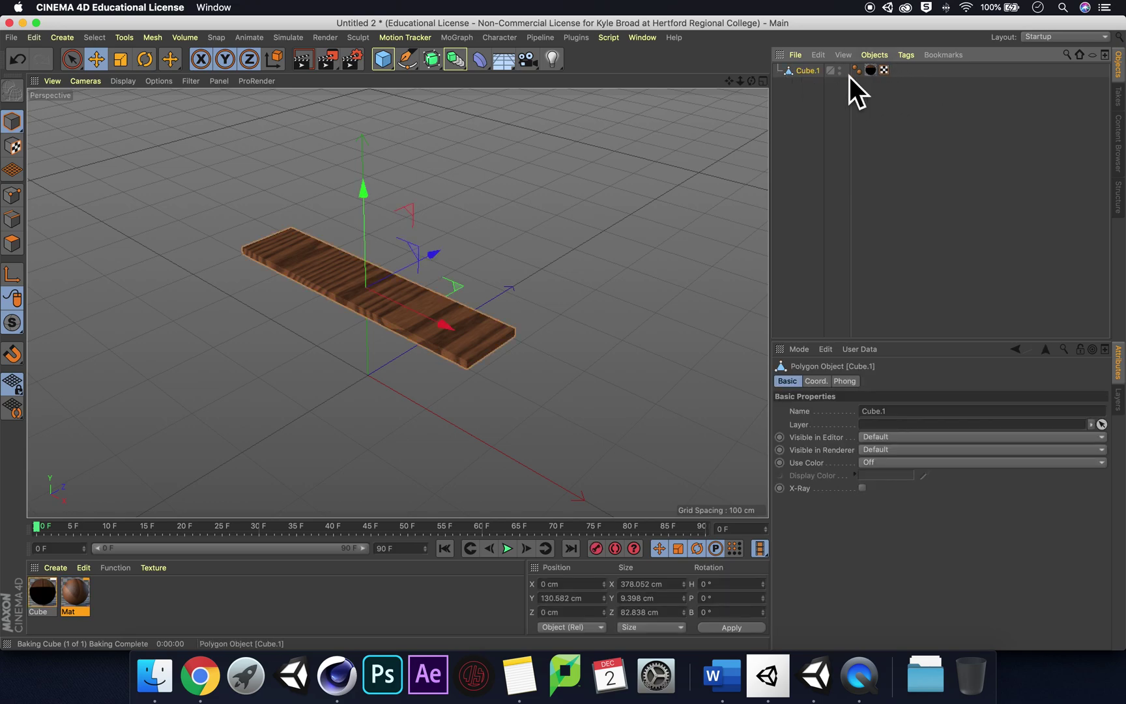
# - Start an FBX export of the scene named Plank on the Desktop
pyautogui.click(12, 37)
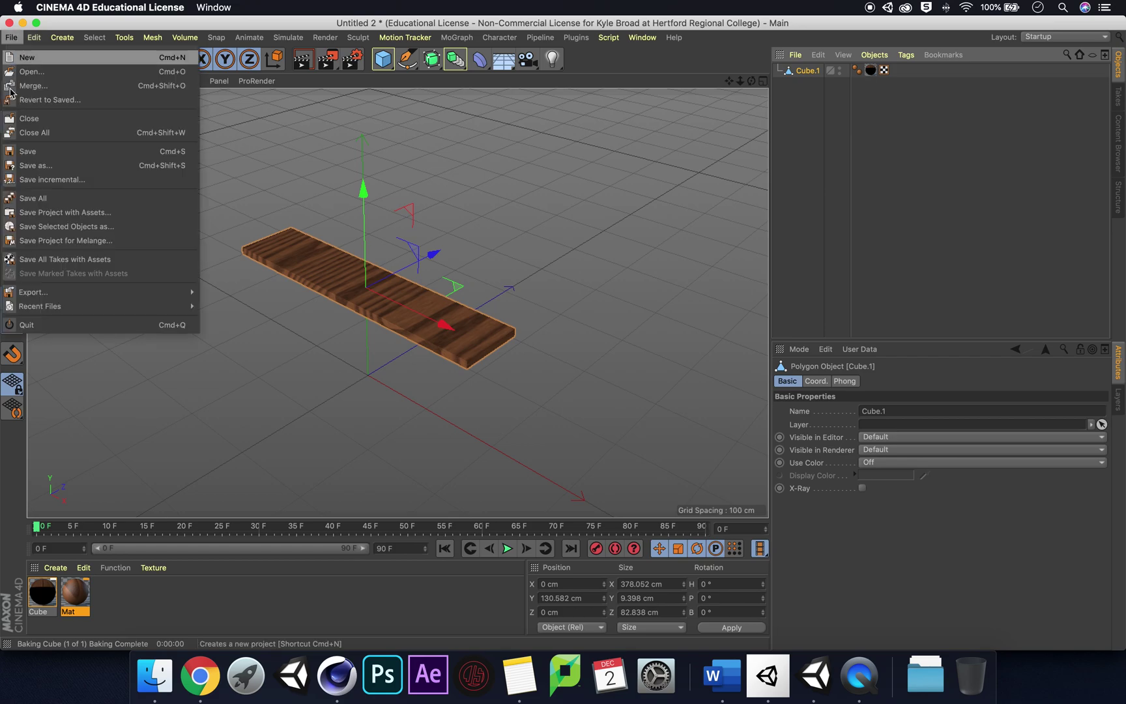
pyautogui.moveTo(97, 295)
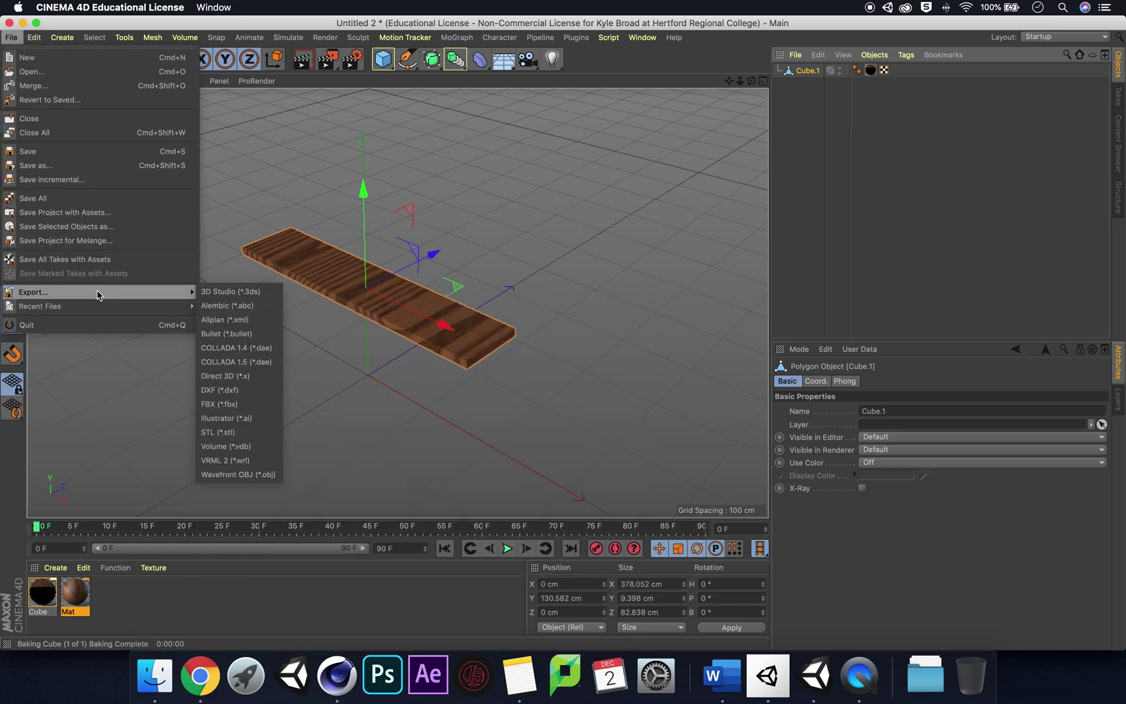
pyautogui.click(206, 404)
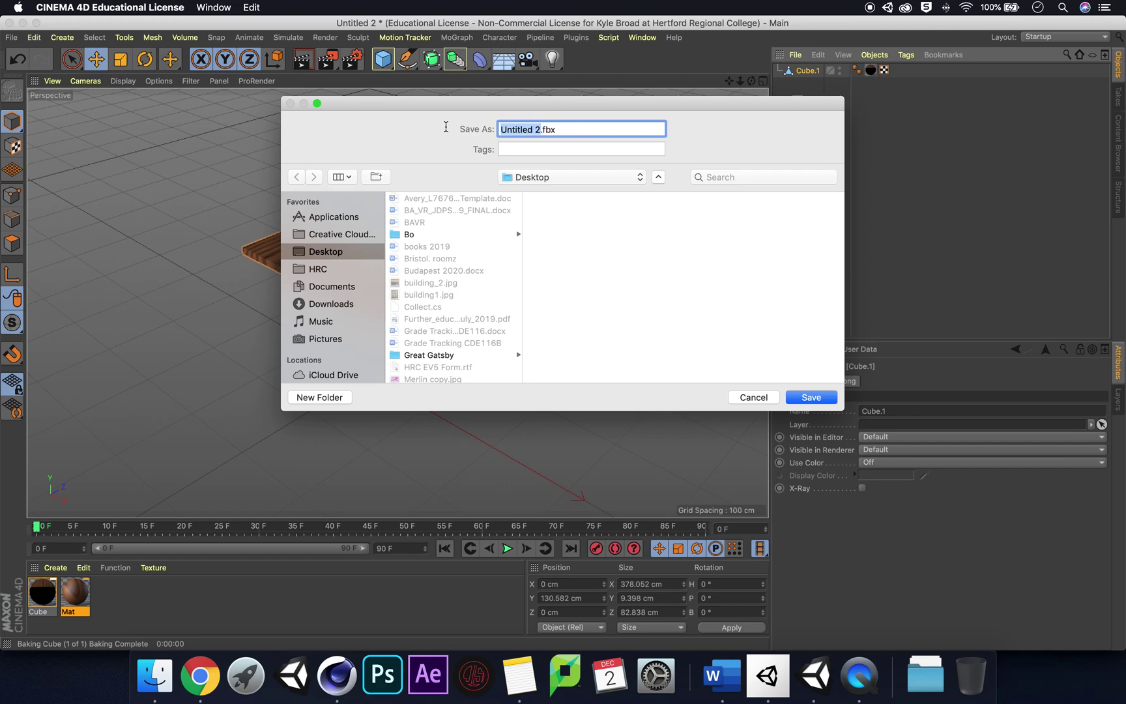
pyautogui.write('Pkank')
pyautogui.press('BackSpace')
pyautogui.write('lank')
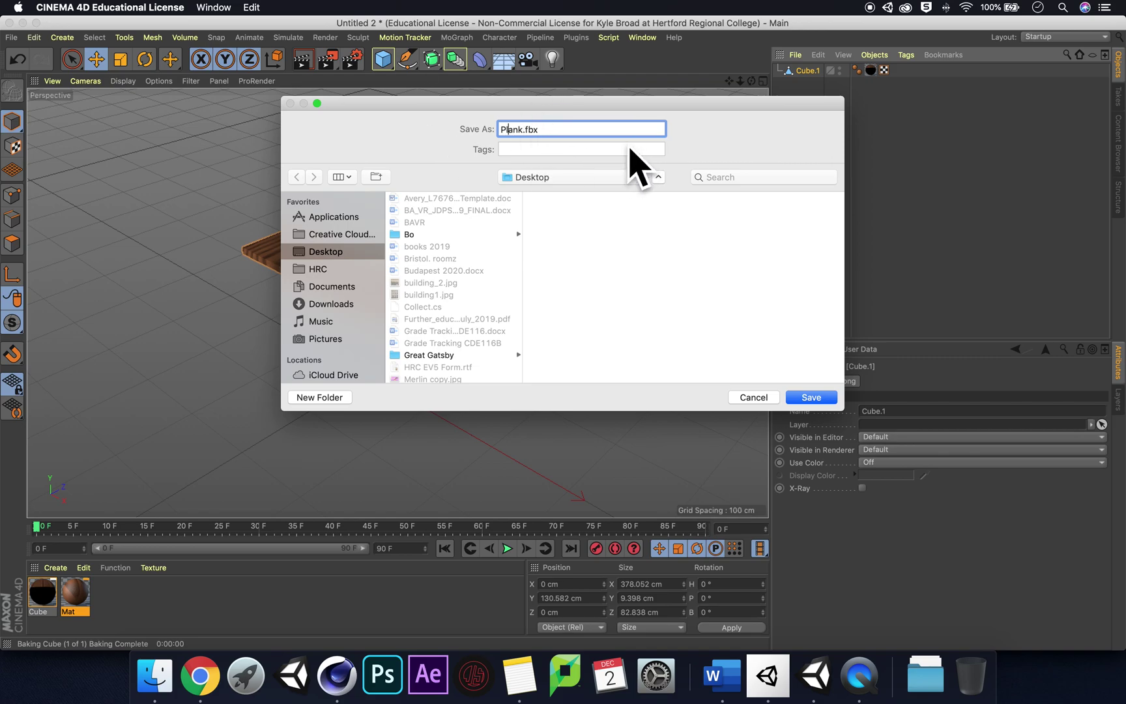
# - Save Plank.fbx and accept the FBX export settings with embedded textures and Y Axis up
pyautogui.click(815, 398)
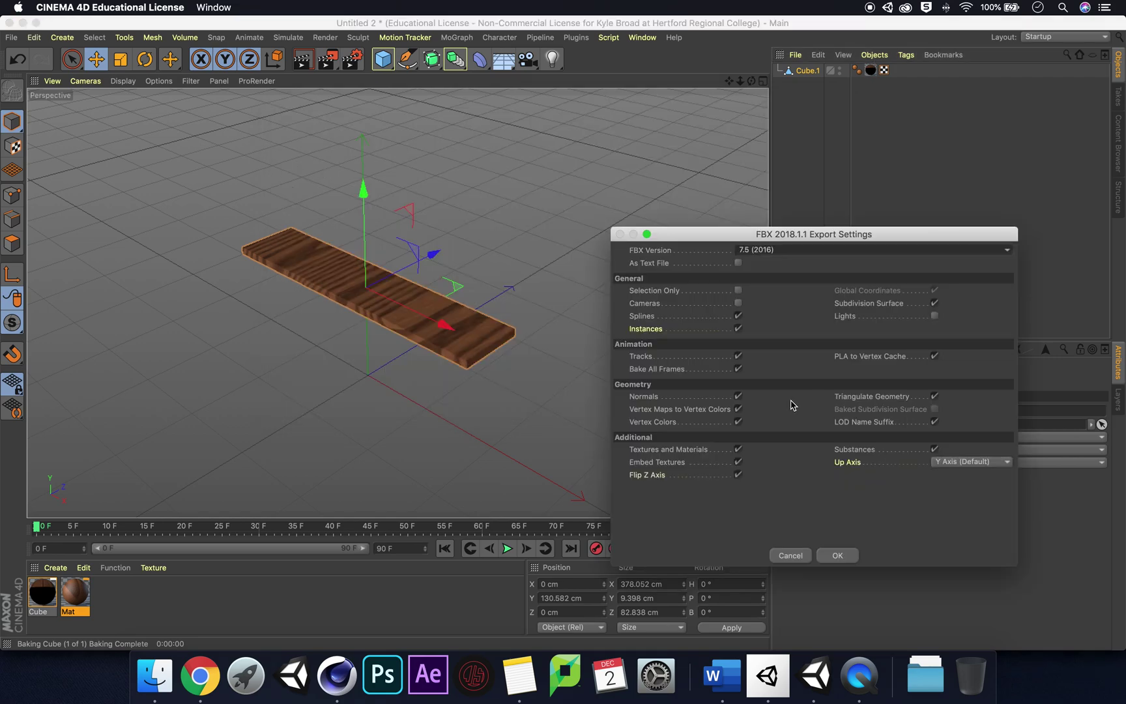
pyautogui.moveTo(790, 235); pyautogui.dragTo(662, 164)
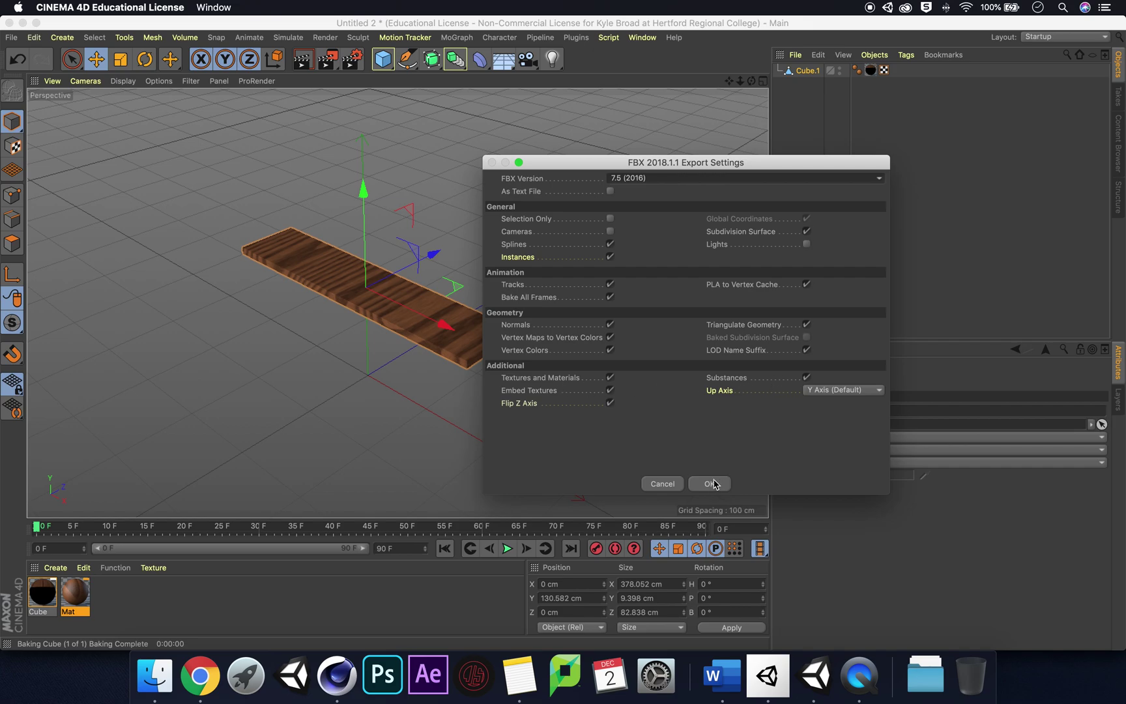
pyautogui.click(860, 390)
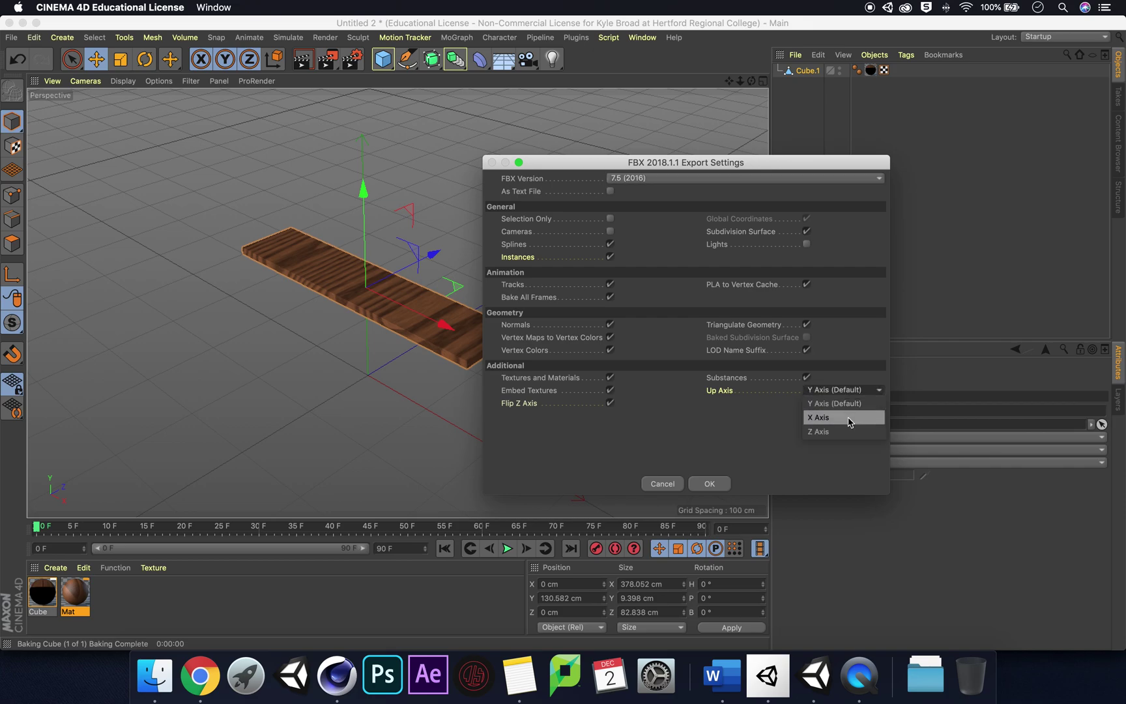
pyautogui.click(776, 451)
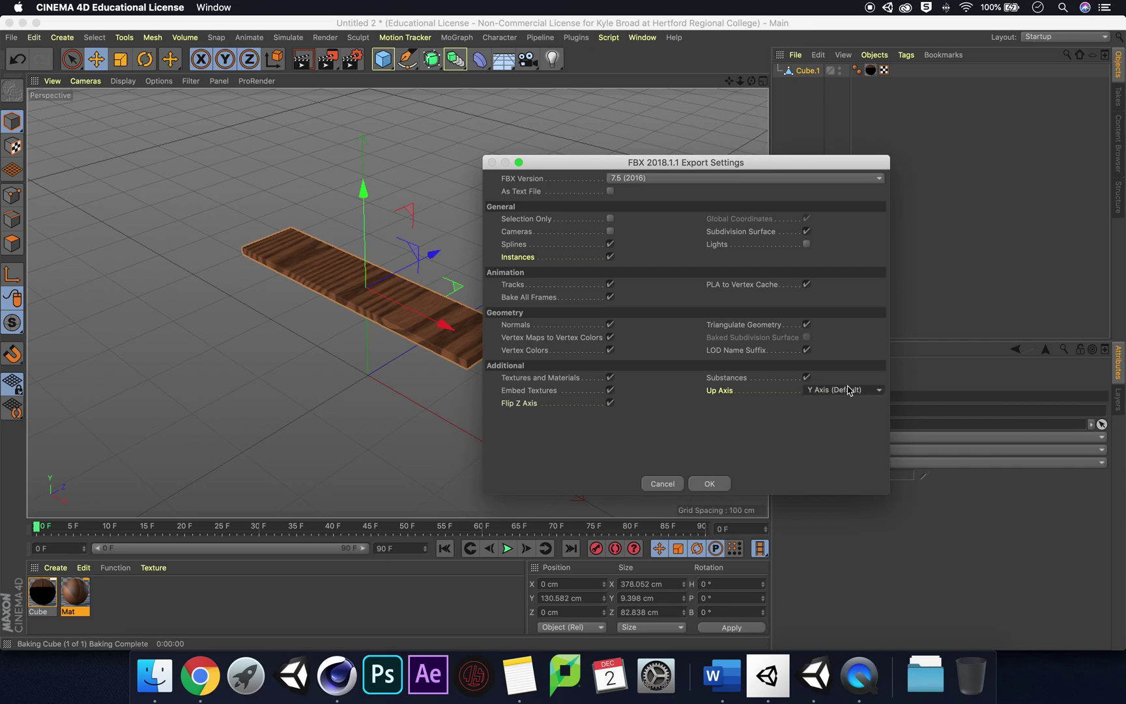
pyautogui.click(717, 483)
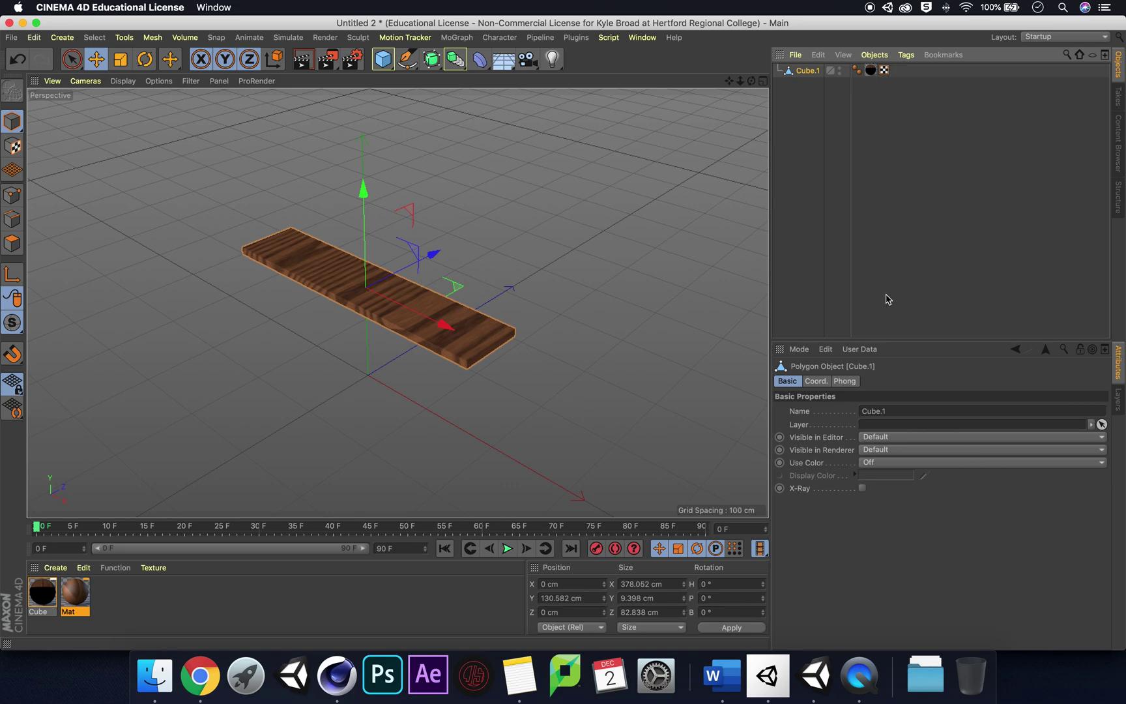
# - In Unity, delete the Materials folder from Assets and open Import New Asset from the Project panel
pyautogui.click(822, 666)
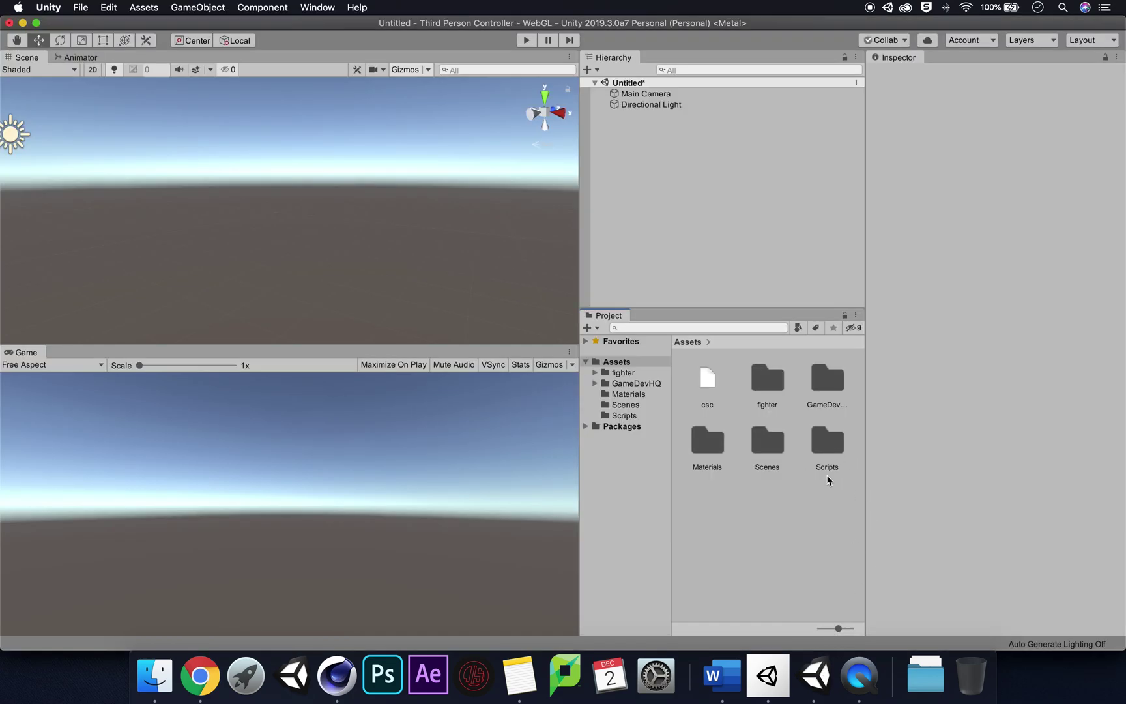
pyautogui.doubleClick(708, 443)
pyautogui.click(608, 363)
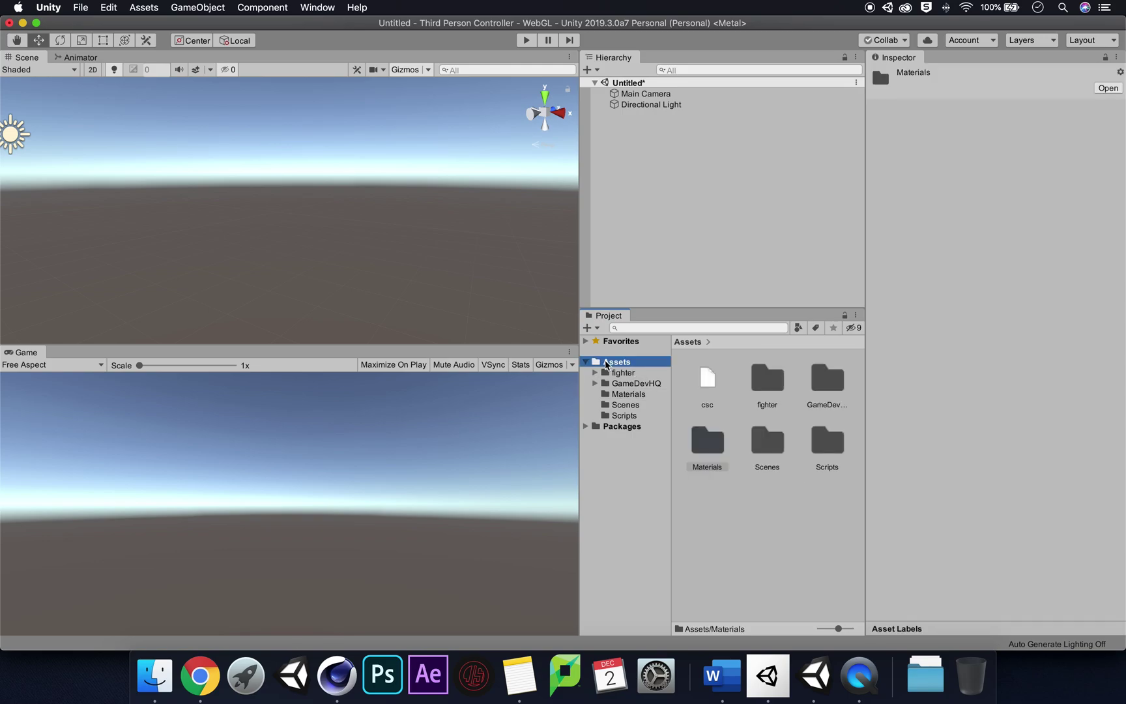
pyautogui.rightClick(722, 445)
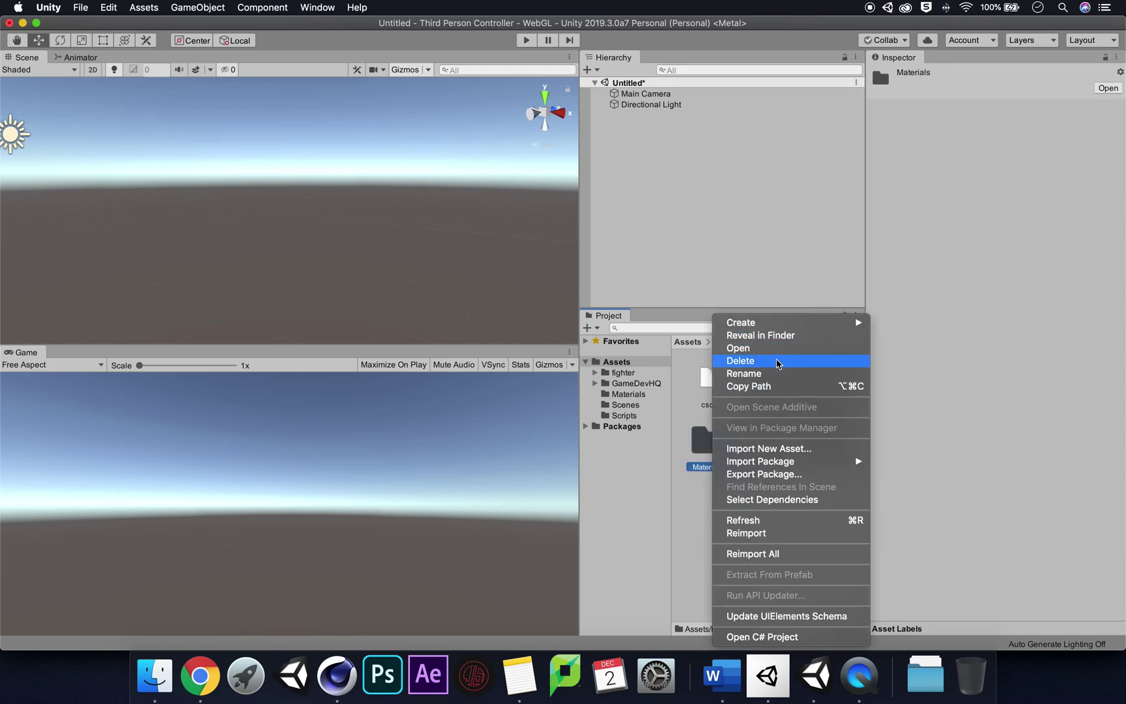
pyautogui.click(760, 526)
pyautogui.click(673, 235)
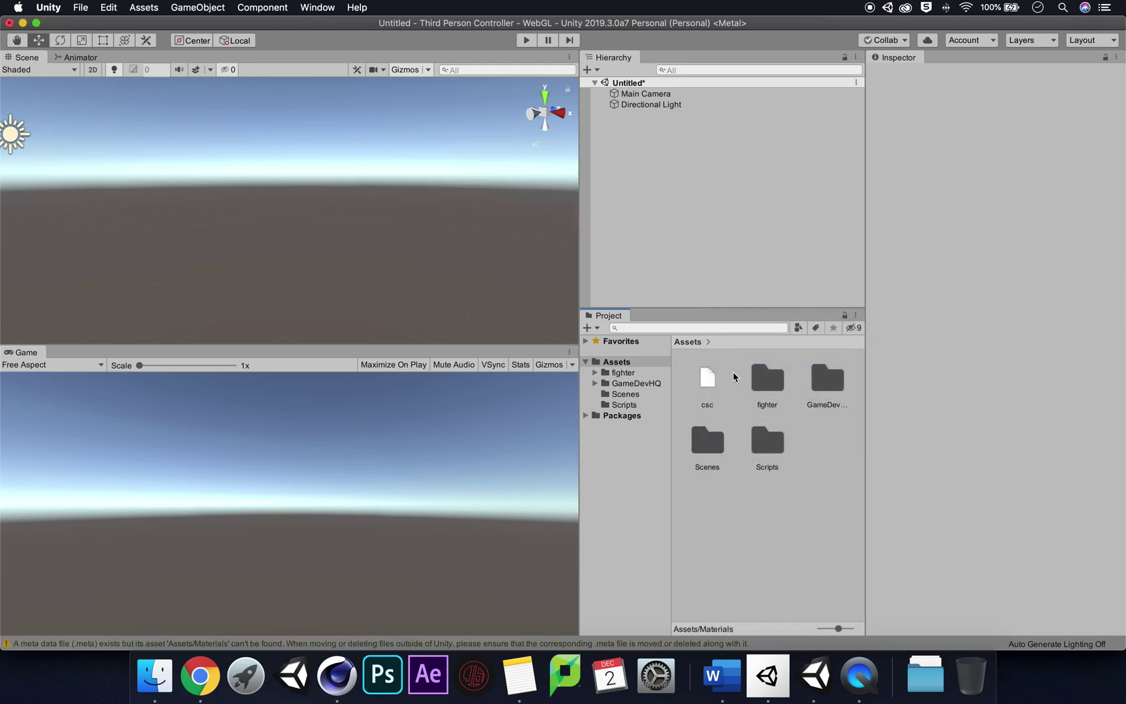
pyautogui.rightClick(815, 437)
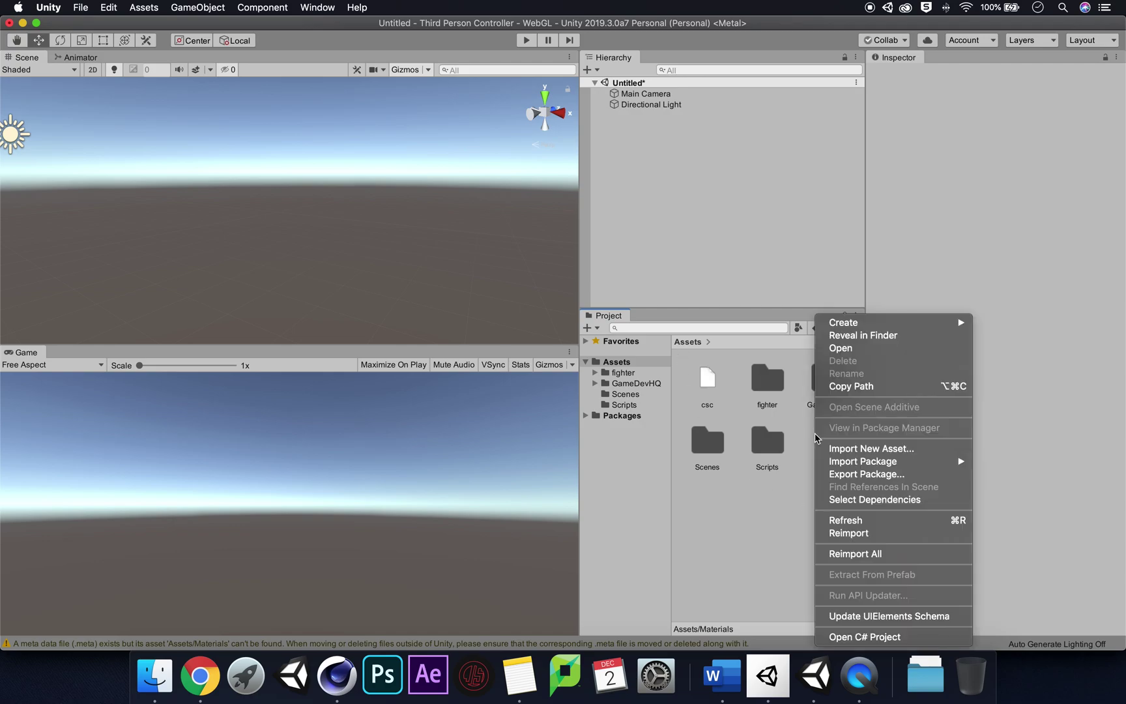
# - Import Plank.fbx from the Desktop into Assets and drag the Plank model into the scene
pyautogui.click(898, 449)
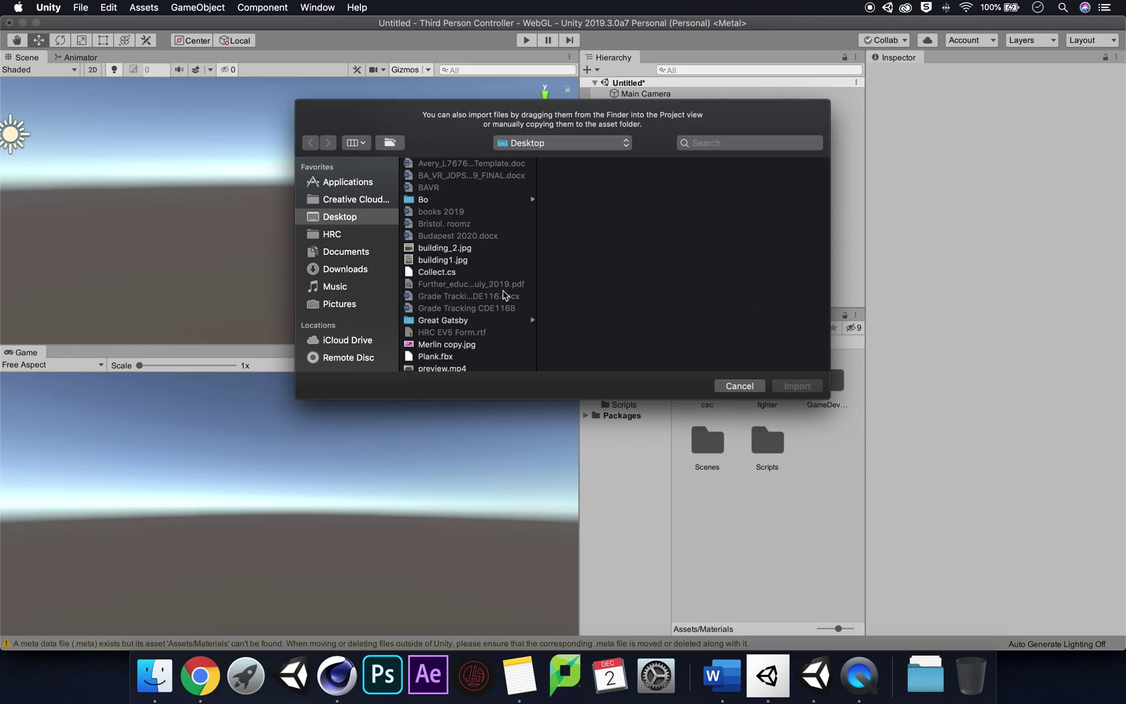
pyautogui.scroll(-1, 511, 294)
pyautogui.click(451, 356)
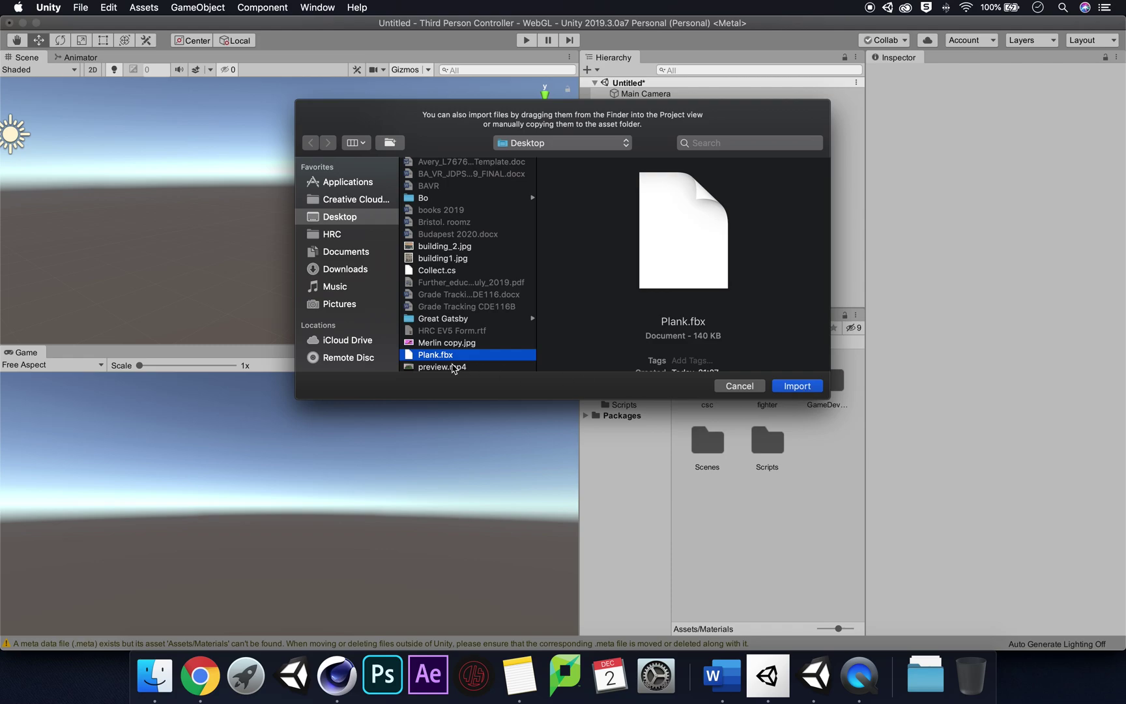
pyautogui.click(810, 389)
pyautogui.moveTo(690, 460); pyautogui.dragTo(350, 269)
# - Orbit to and frame the Plank object, then show the Plank.fbx import settings on the Materials tab
pyautogui.click(18, 41)
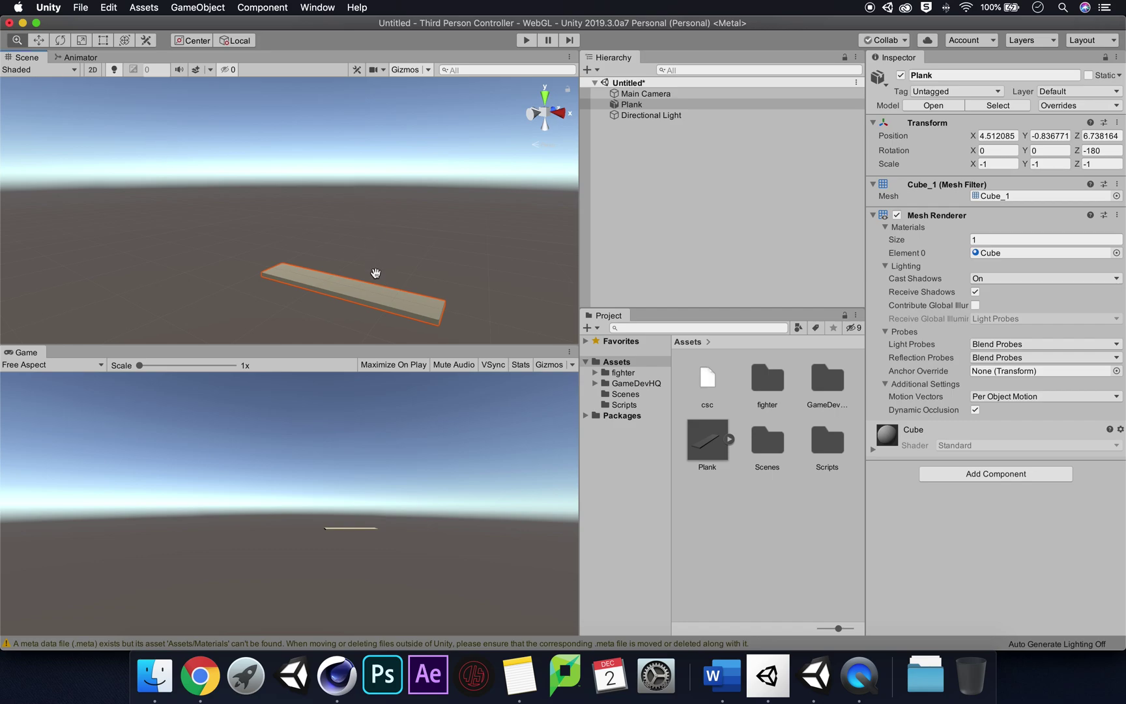
pyautogui.keyDown('alt'); pyautogui.moveTo(393, 305); pyautogui.dragTo(395, 279); pyautogui.keyUp('alt')
pyautogui.keyDown('alt'); pyautogui.moveTo(394, 279); pyautogui.dragTo(414, 276, button='right'); pyautogui.keyUp('alt')
pyautogui.click(671, 106)
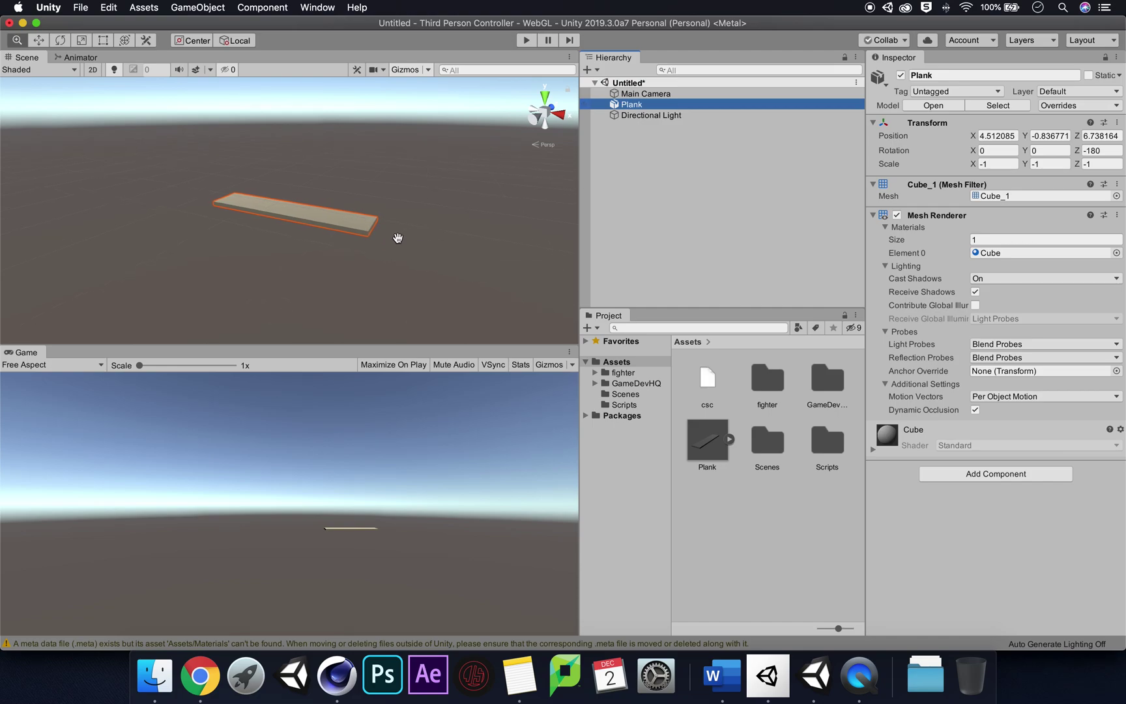
pyautogui.press('f')
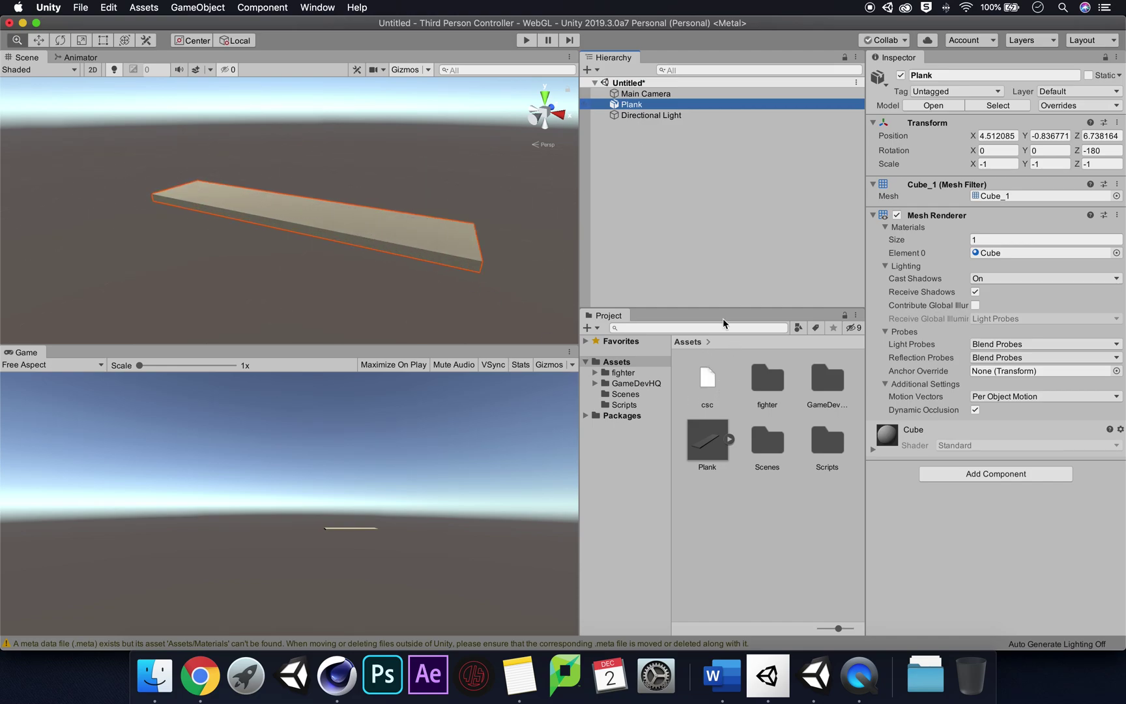
pyautogui.click(707, 440)
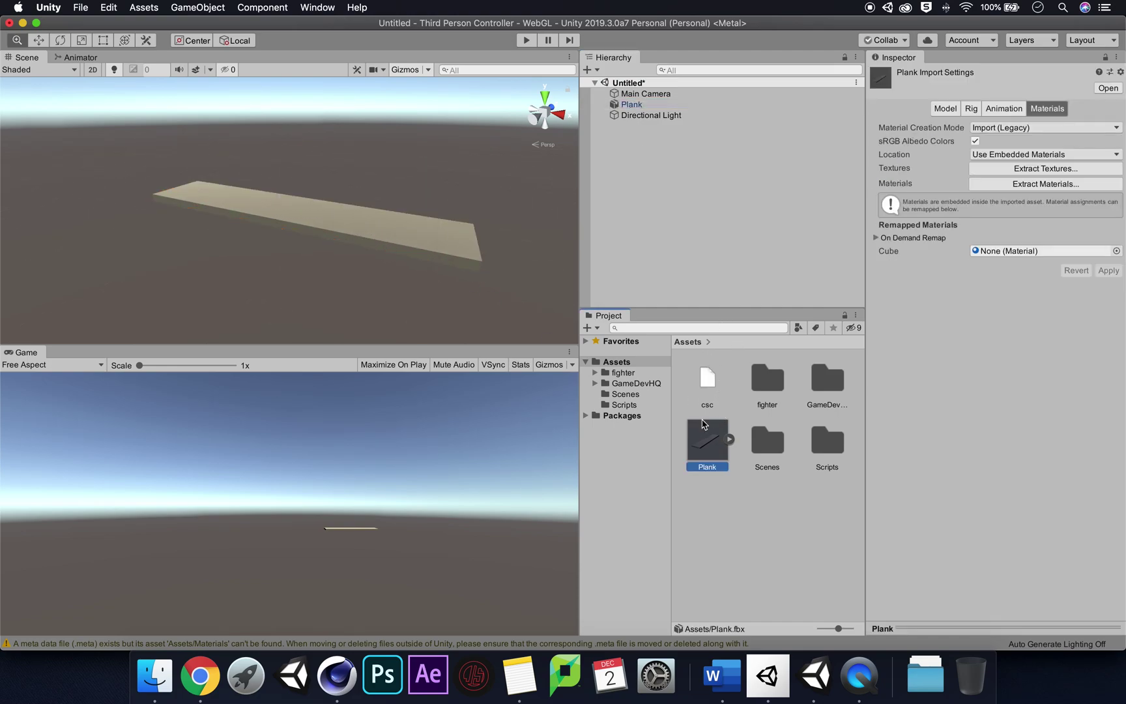
# - Keep Import (Legacy) creation mode, set Location to Use External Materials (Legacy), and apply
pyautogui.click(1037, 129)
pyautogui.click(1039, 128)
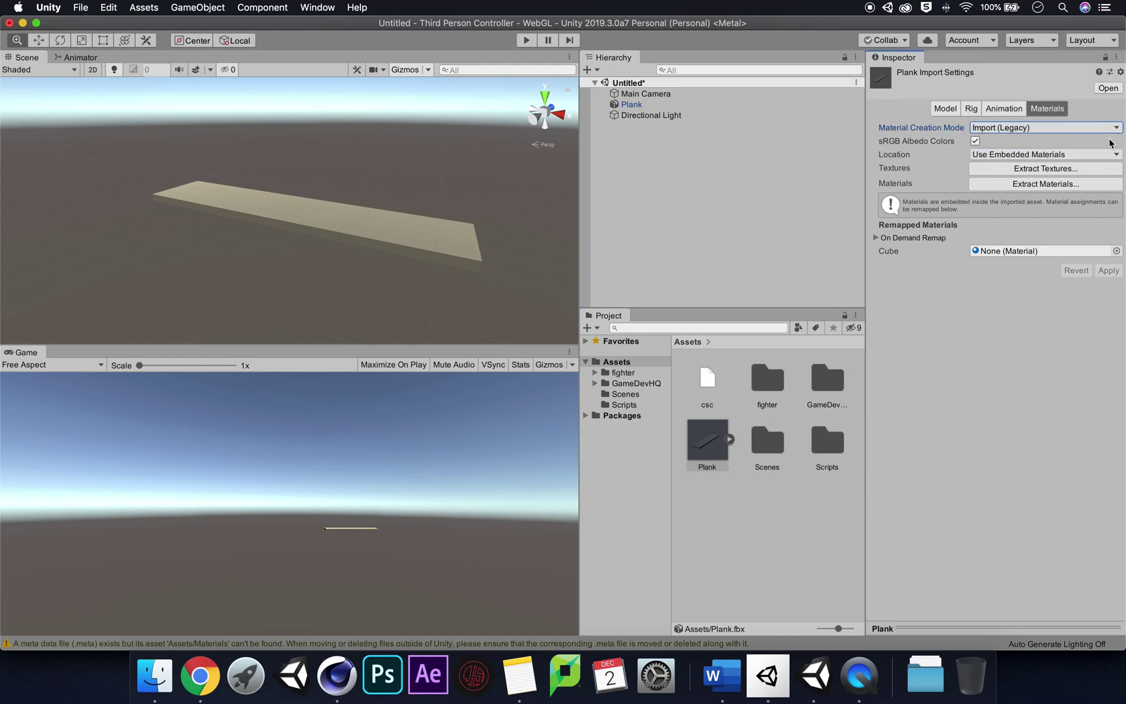
pyautogui.click(1069, 155)
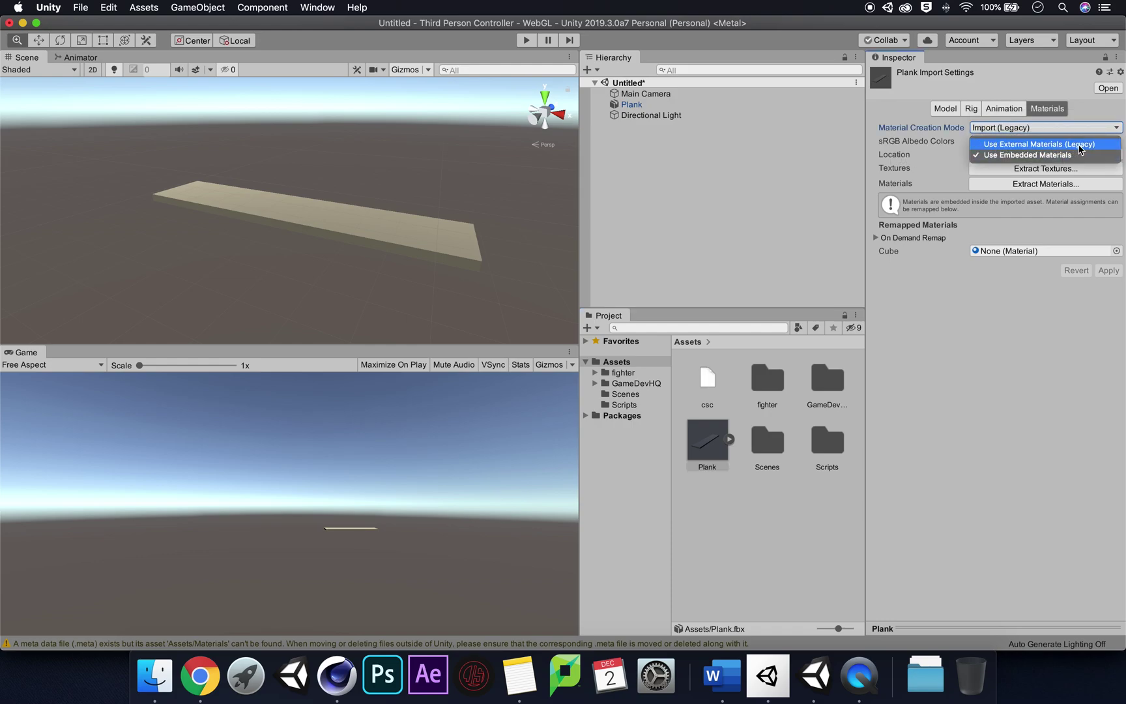
pyautogui.click(1105, 145)
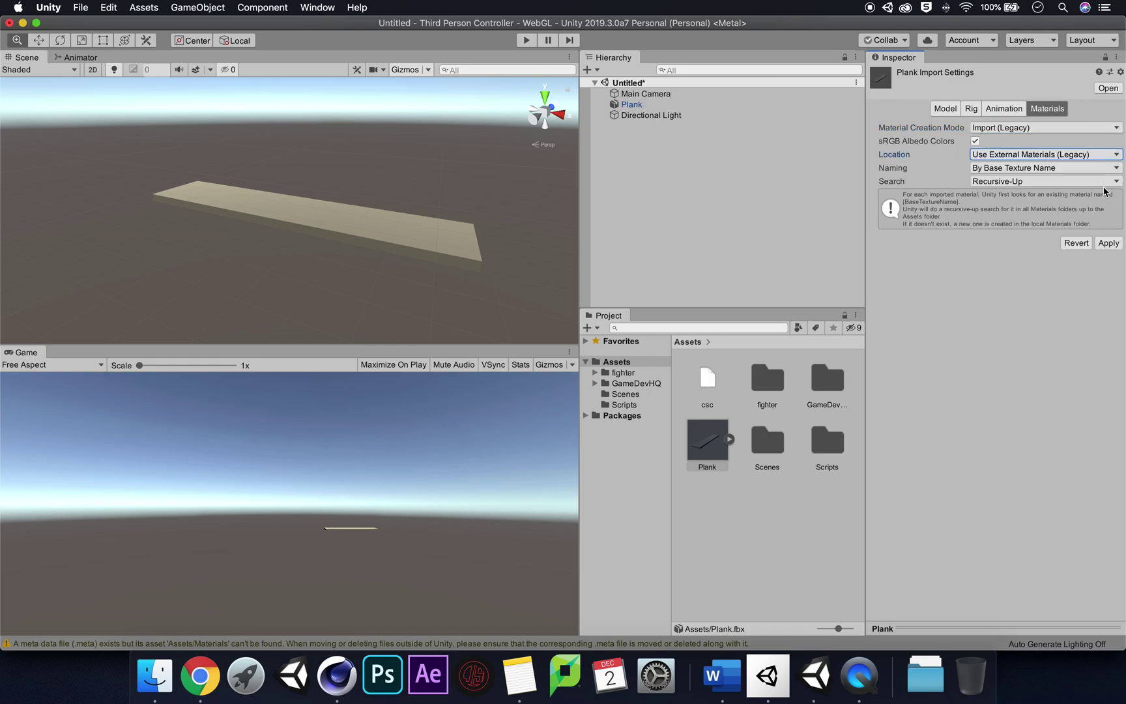
pyautogui.click(1108, 243)
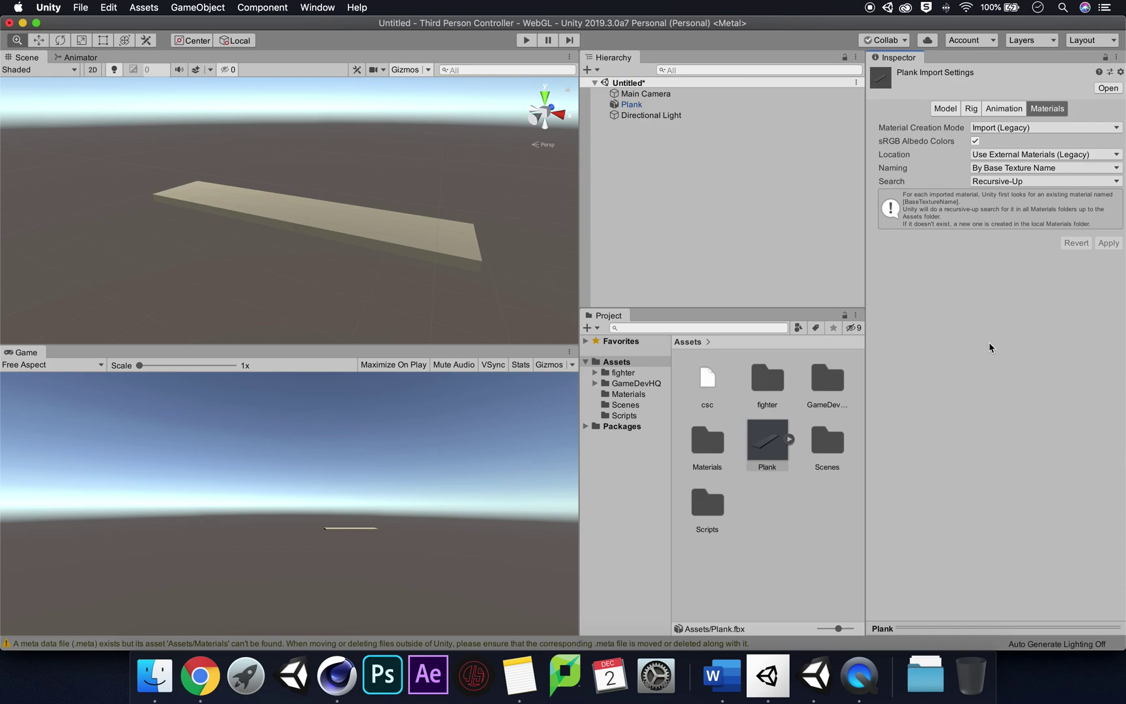
# - Open the Plank.fbm folder and drop the CubeSurface_Color texture onto the plank in the Scene view
pyautogui.click(779, 449)
pyautogui.click(821, 391)
pyautogui.click(826, 446)
pyautogui.click(689, 457)
pyautogui.click(707, 512)
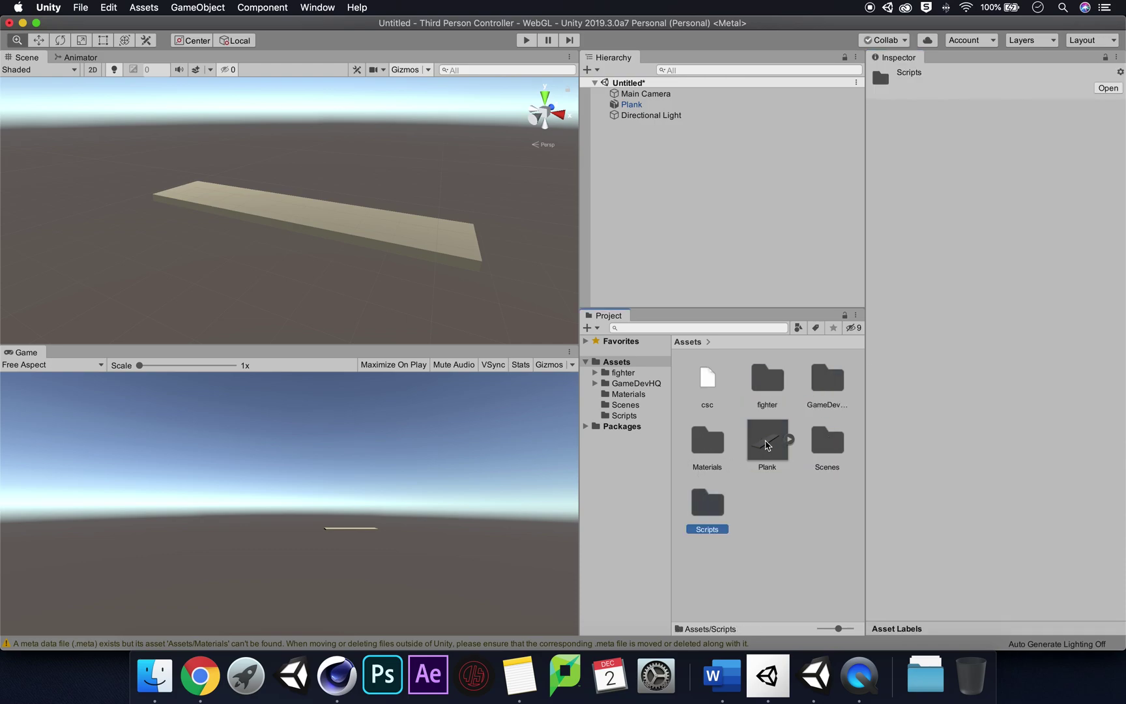
pyautogui.click(765, 445)
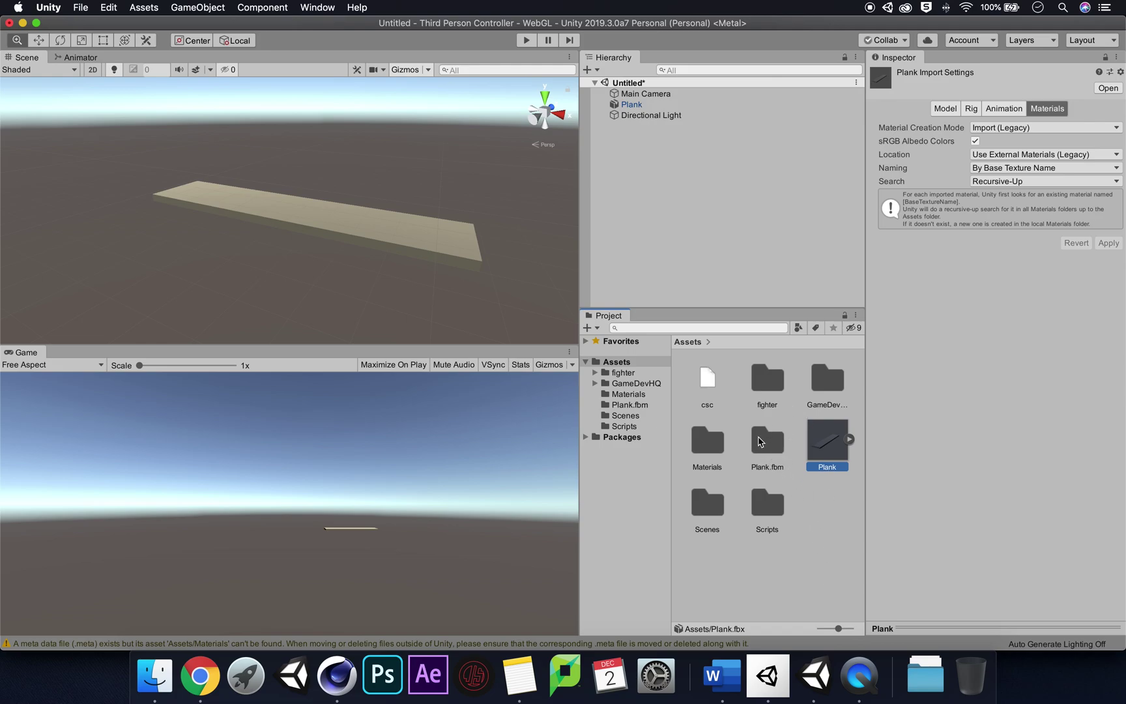
pyautogui.doubleClick(755, 438)
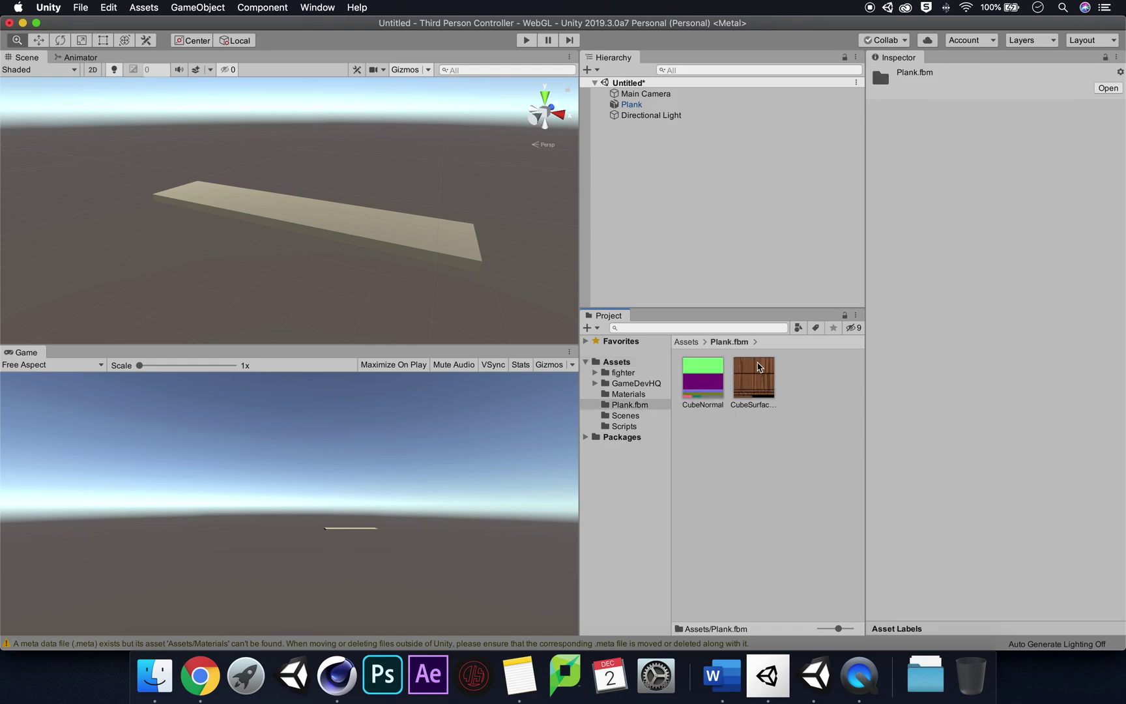
pyautogui.moveTo(755, 384); pyautogui.dragTo(395, 232)
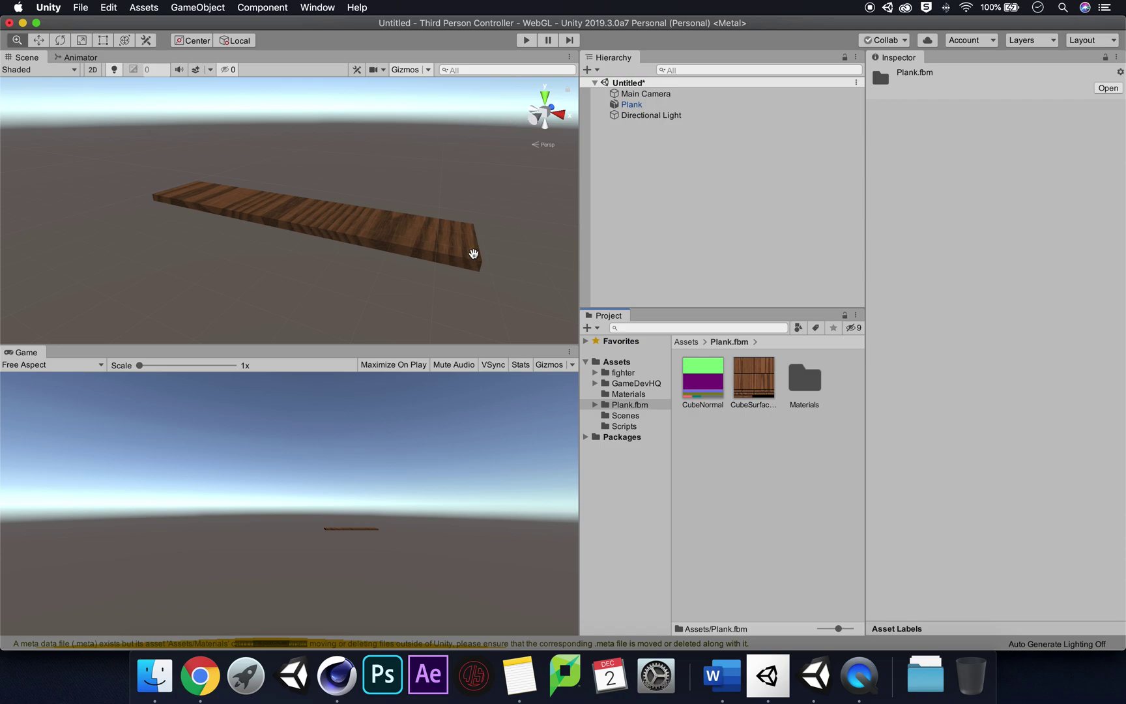
# - Assign CubeNormal as the plank material's Normal Map and fix its texture type
pyautogui.click(652, 105)
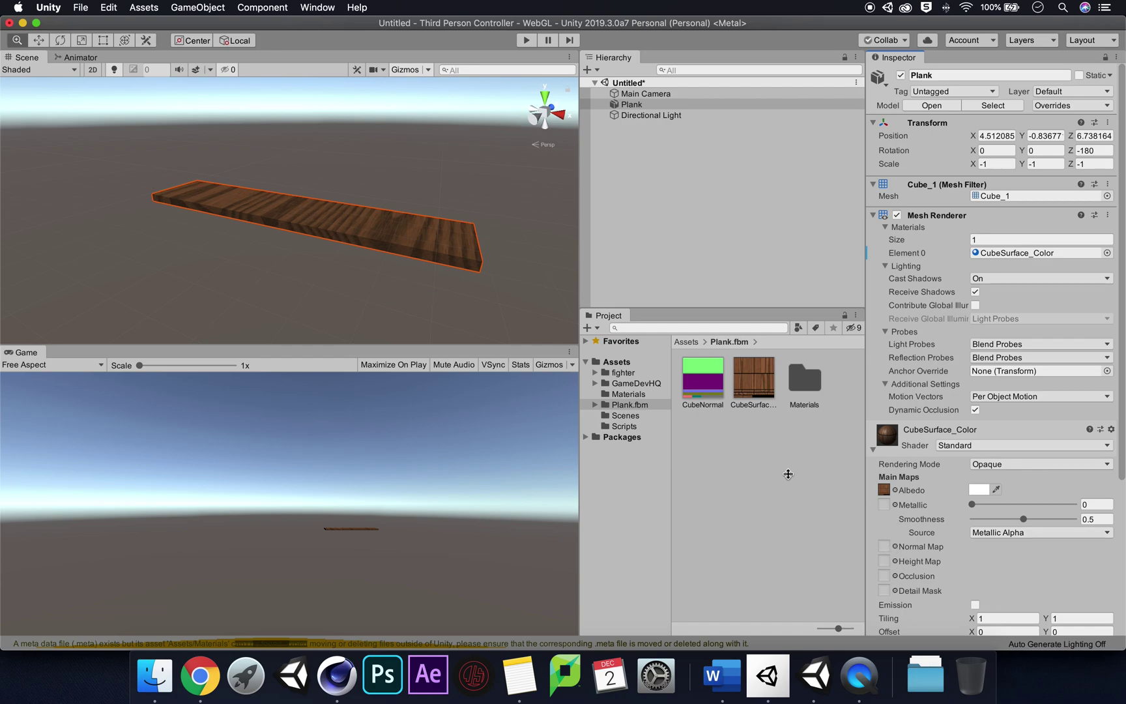
pyautogui.moveTo(719, 389); pyautogui.dragTo(884, 551)
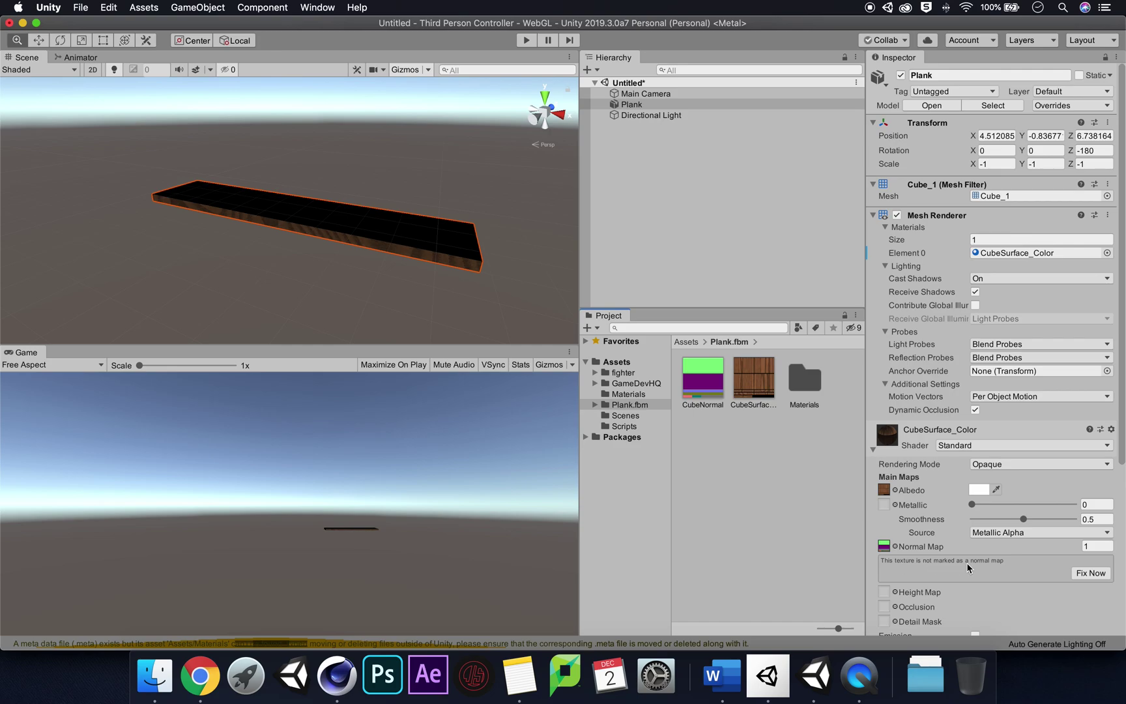
pyautogui.click(1097, 576)
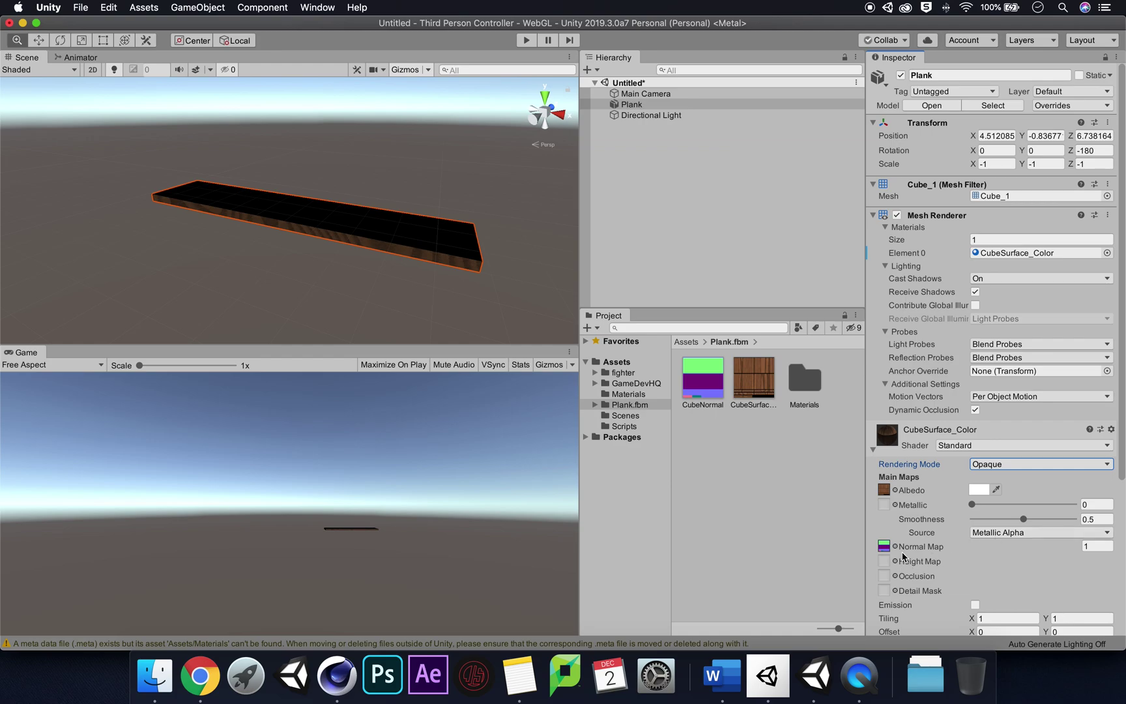
# - Clear the plank material's Normal Map by choosing None in the texture picker
pyautogui.click(885, 547)
pyautogui.click(894, 547)
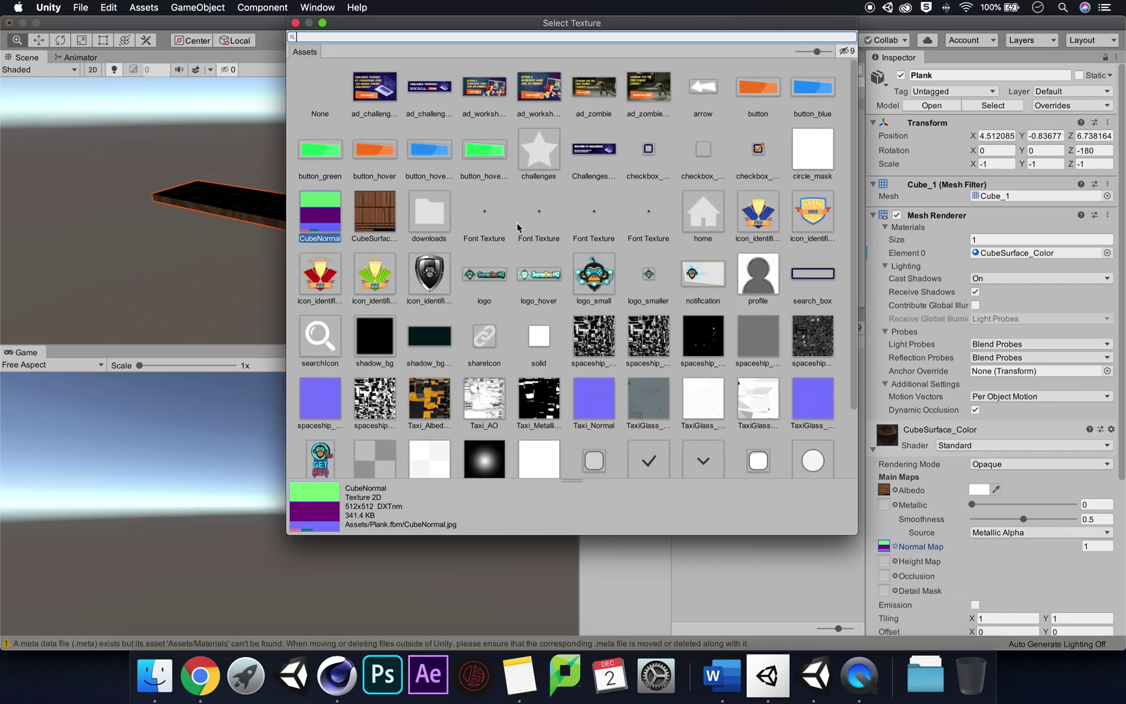
pyautogui.click(323, 108)
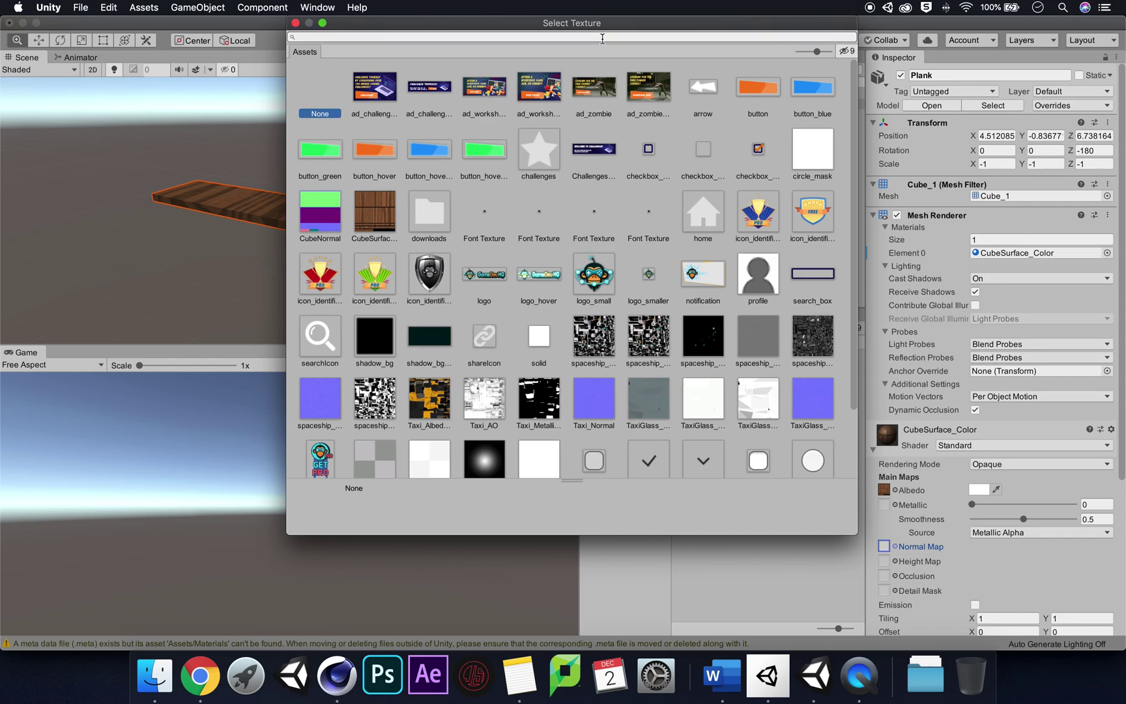
pyautogui.click(295, 24)
pyautogui.moveTo(480, 183)
pyautogui.mouseDown()
pyautogui.moveTo(479, 121)
pyautogui.moveTo(459, 222)
pyautogui.moveTo(466, 193)
pyautogui.moveTo(490, 189)
pyautogui.mouseUp()
# - Go to Cinema 4D and back to Unity, then browse the top-level Assets folder
pyautogui.click(337, 676)
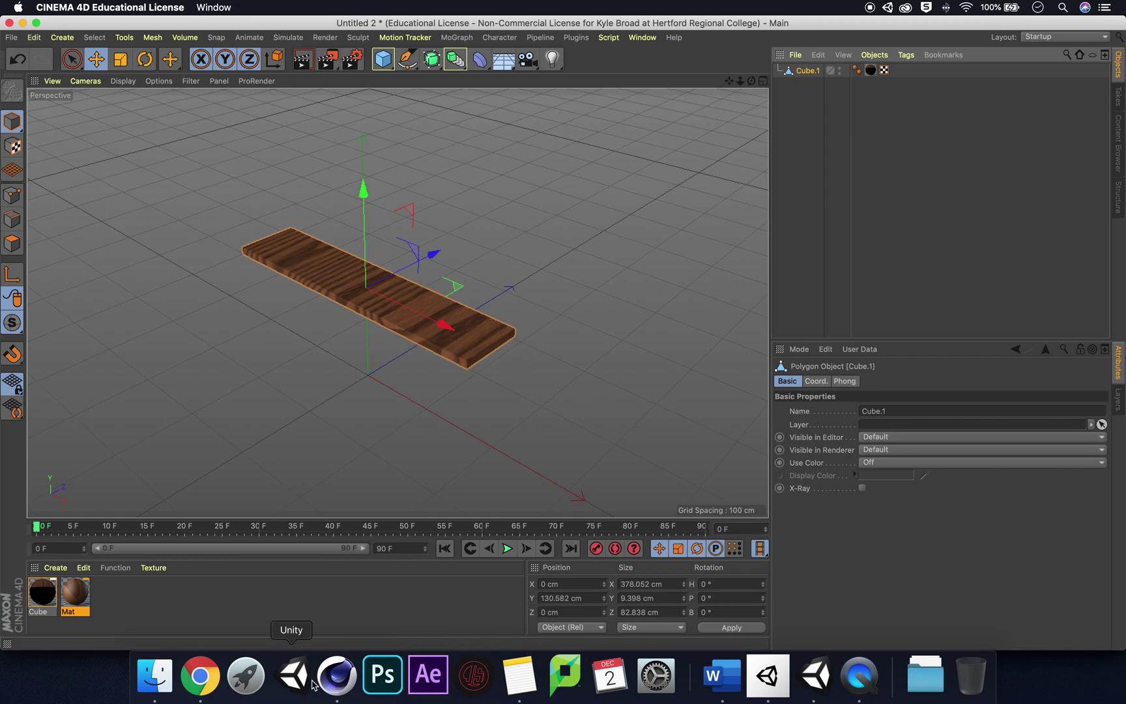
pyautogui.click(816, 675)
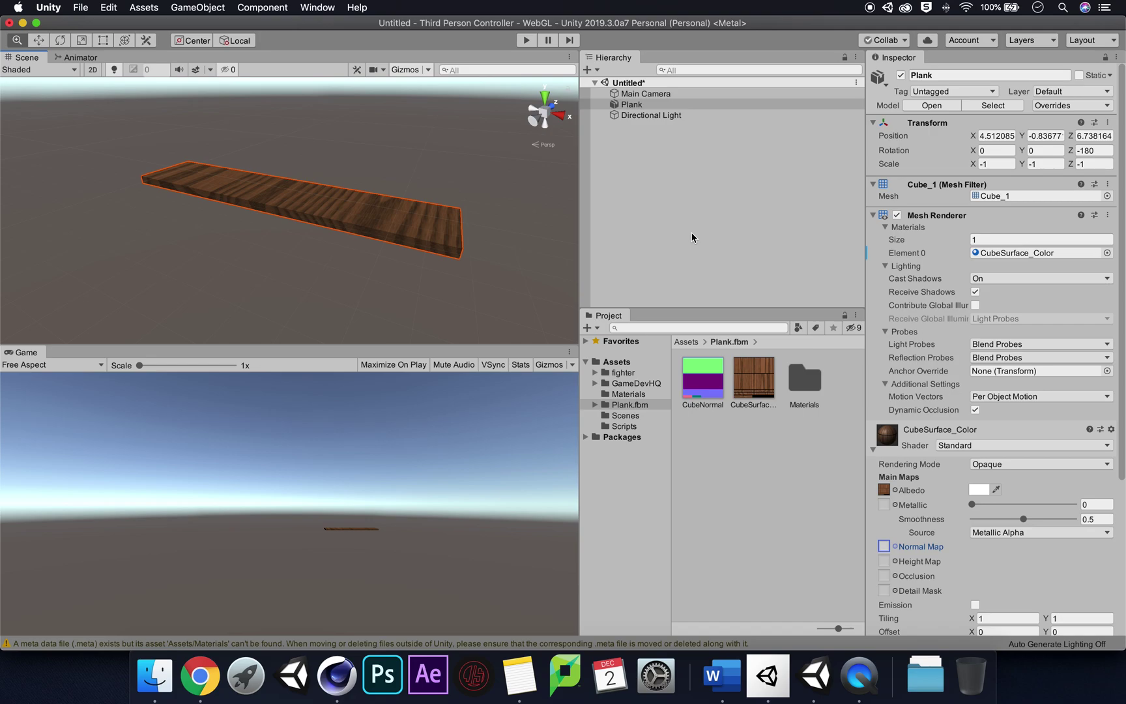
pyautogui.click(617, 366)
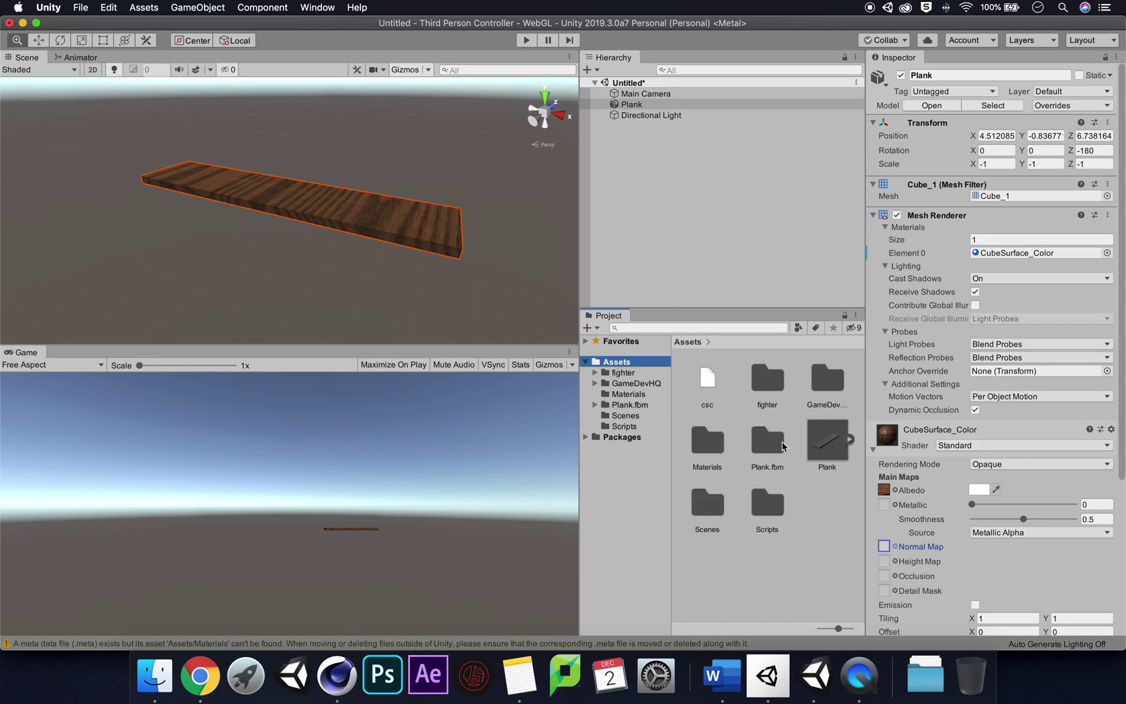